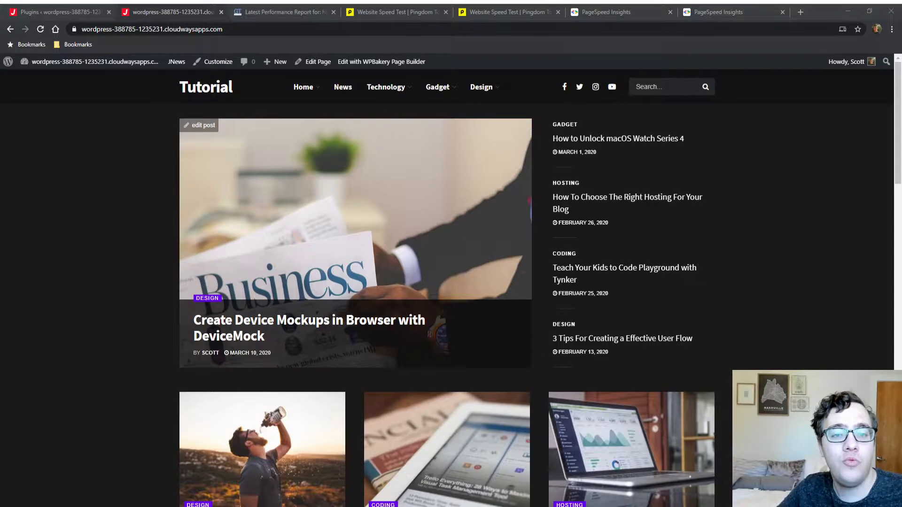
# Step: Check the GTmetrix baseline fully loaded time, then view Pingdom's results (grade B 88, 1.66 s load)
pyautogui.click(282, 12)
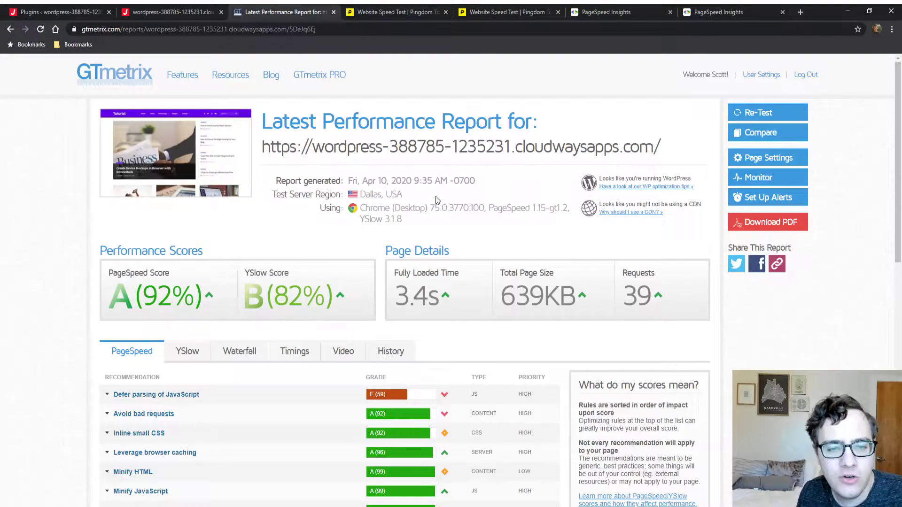
pyautogui.moveTo(415, 291); pyautogui.dragTo(454, 313)
pyautogui.click(357, 235)
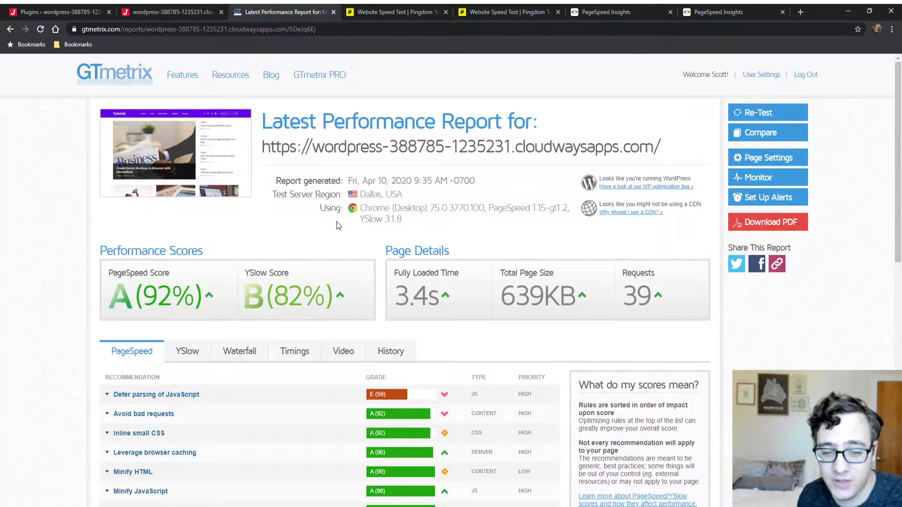
pyautogui.click(416, 4)
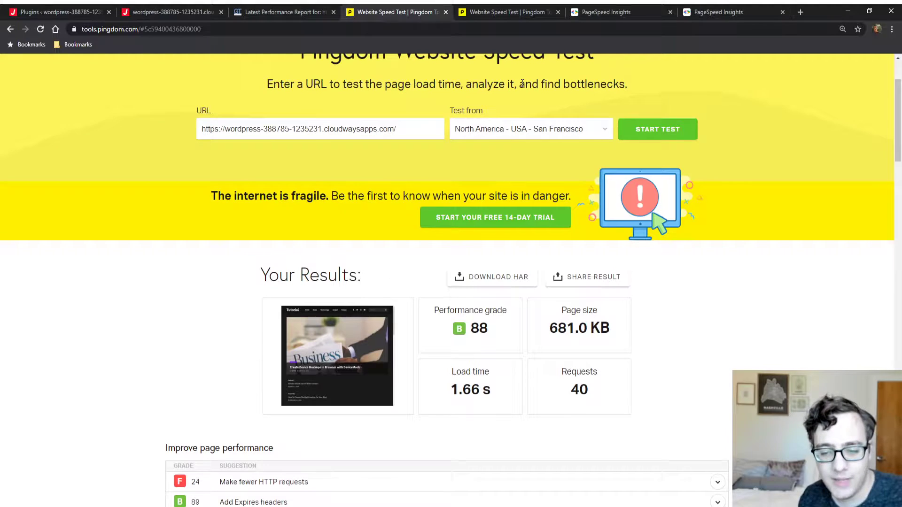
# Step: Compare PageSpeed Insights' mobile score of 46 with the desktop score of 74, ending on desktop
pyautogui.click(603, 4)
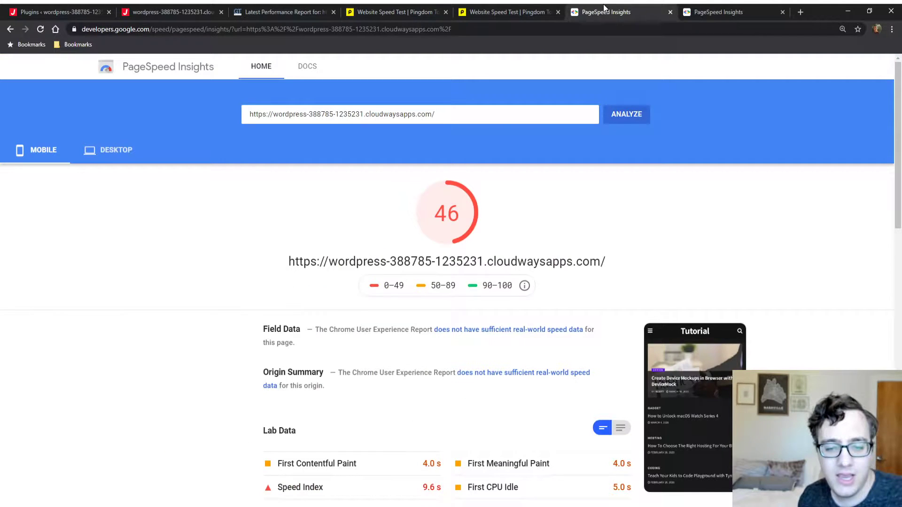
pyautogui.scroll(-10, 301, 190)
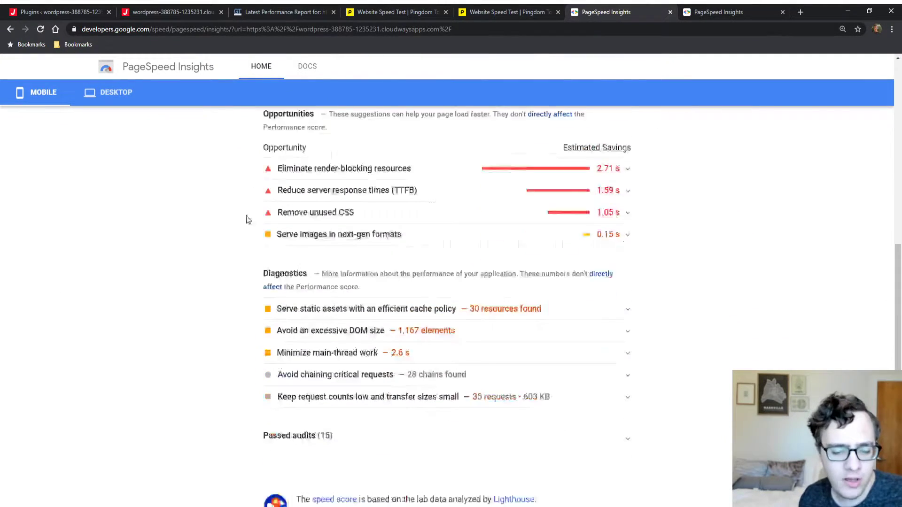
pyautogui.scroll(10, 254, 214)
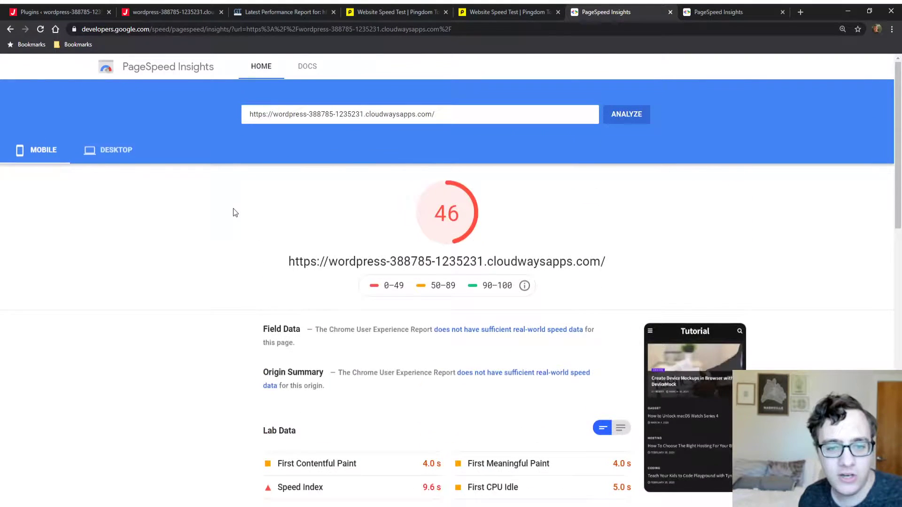
pyautogui.click(94, 160)
pyautogui.click(41, 160)
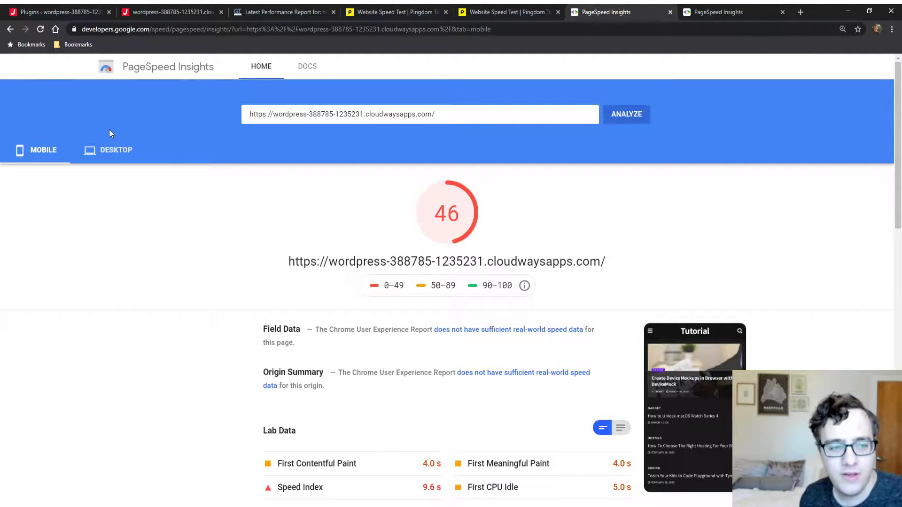
pyautogui.click(124, 153)
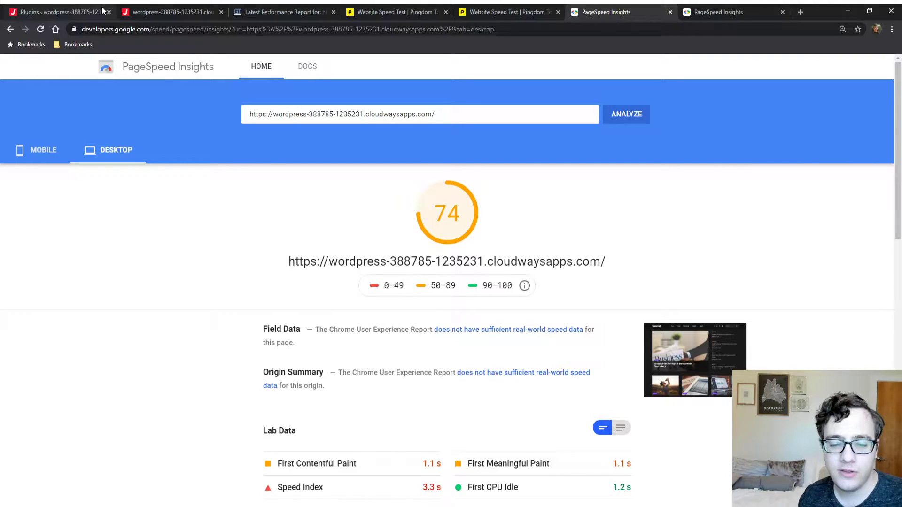
# Step: Expand the root '/' request in GTmetrix's waterfall to see cache-control no-store and x-cache MISS
pyautogui.click(331, 8)
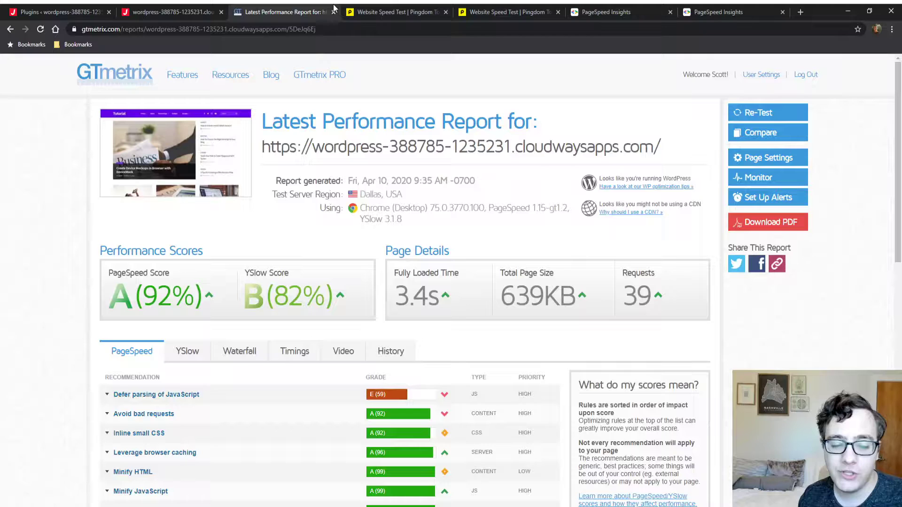
pyautogui.scroll(-2, 311, 256)
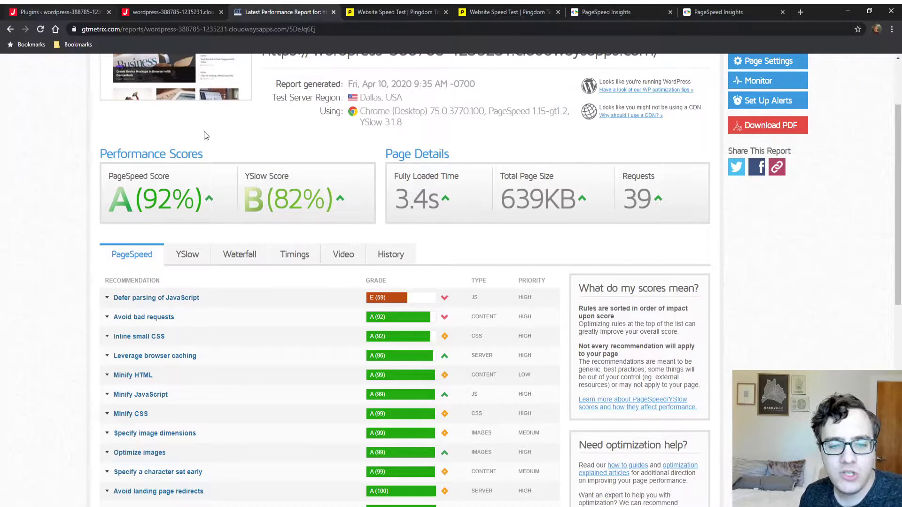
pyautogui.click(236, 247)
pyautogui.scroll(-4, 134, 180)
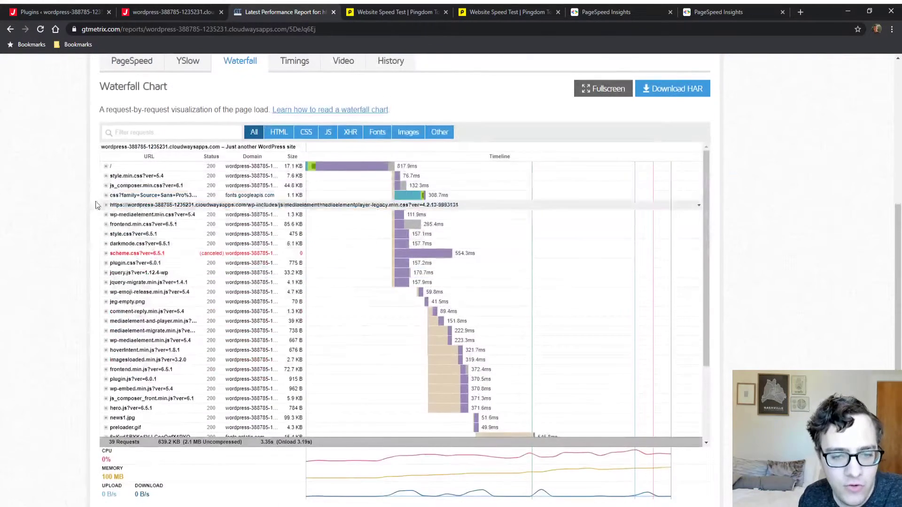
pyautogui.click(137, 167)
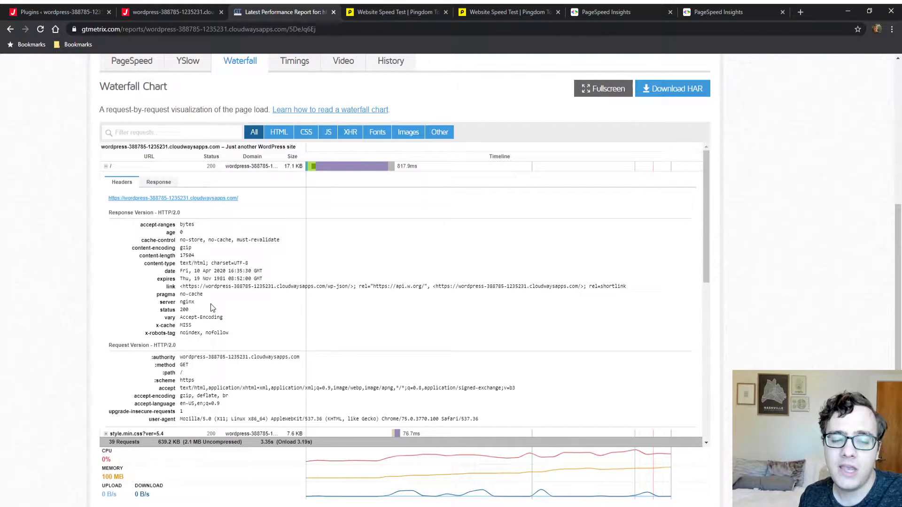
# Step: Search new plugins for 'cache enabler' and install both Cache Enabler and Autoptimize
pyautogui.click(43, 13)
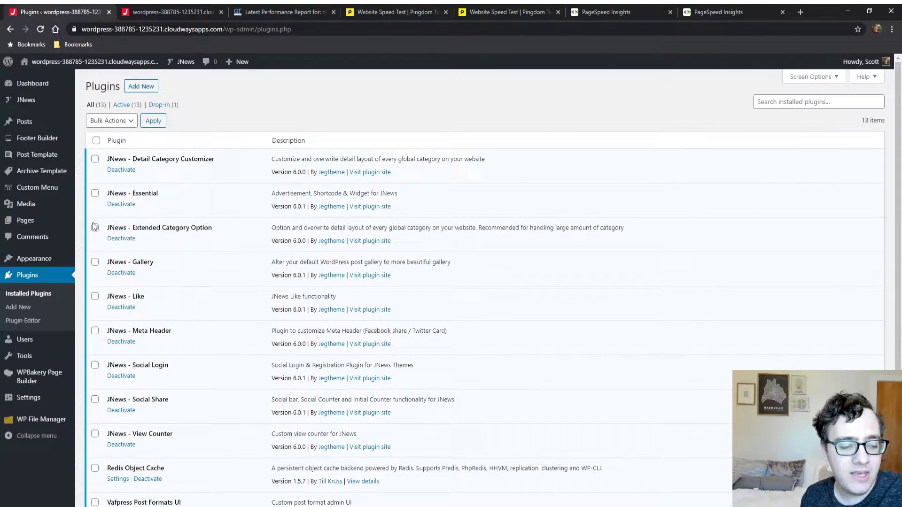
pyautogui.click(42, 311)
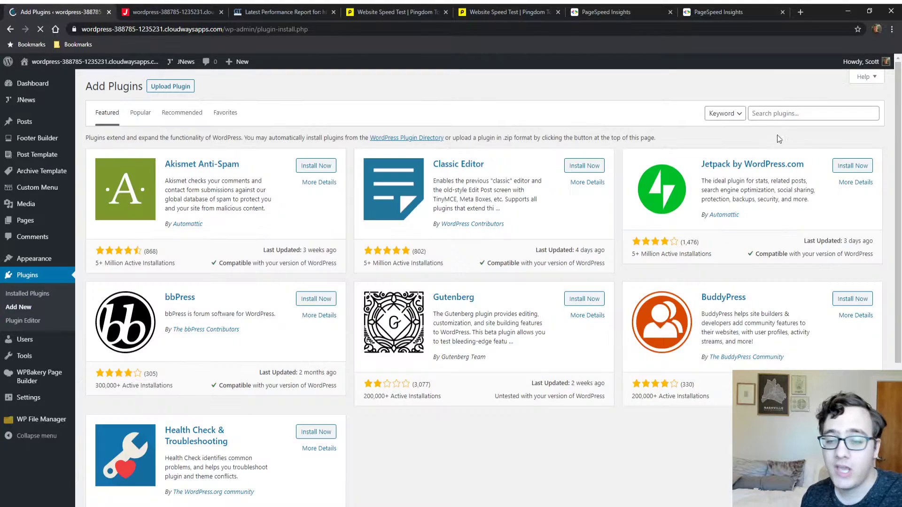
pyautogui.click(780, 116)
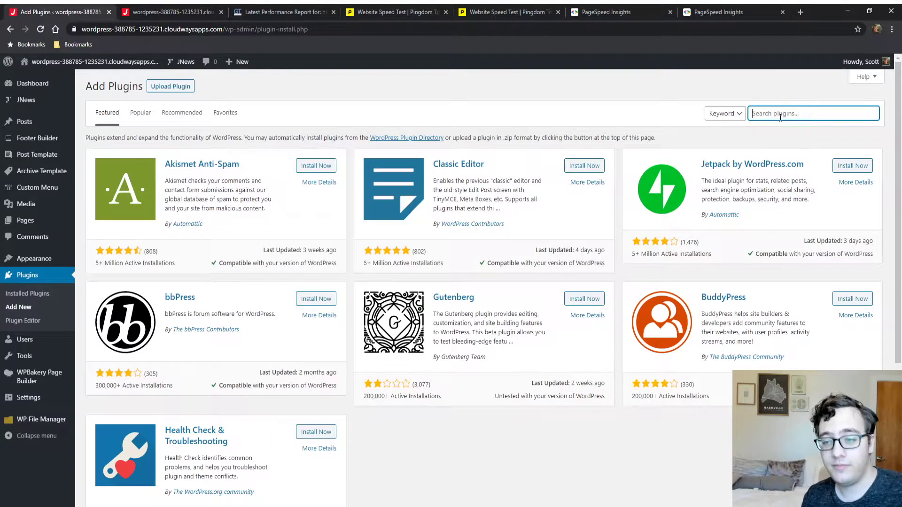
pyautogui.write('cache enab')
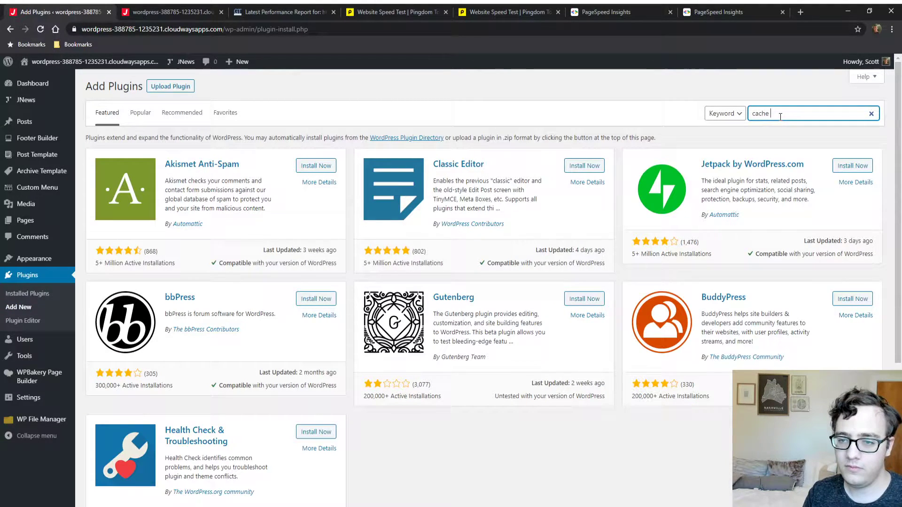
pyautogui.write('ler')
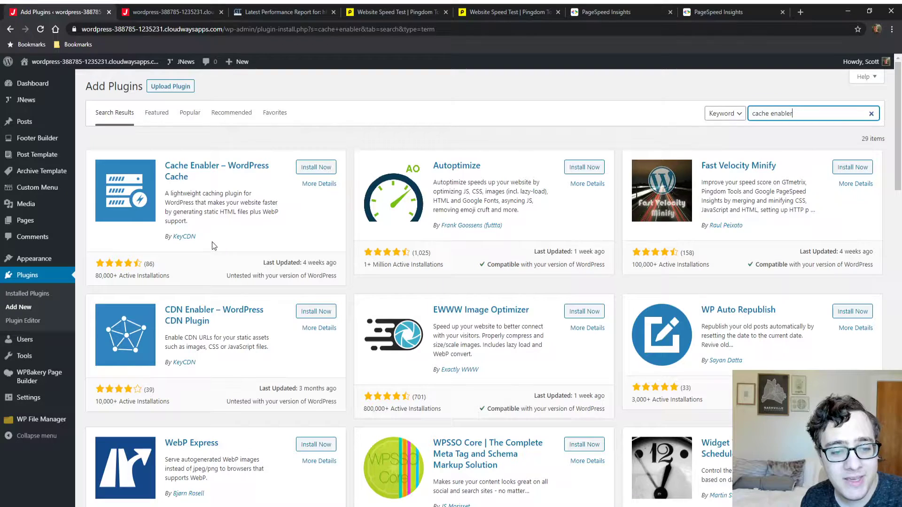
pyautogui.click(310, 170)
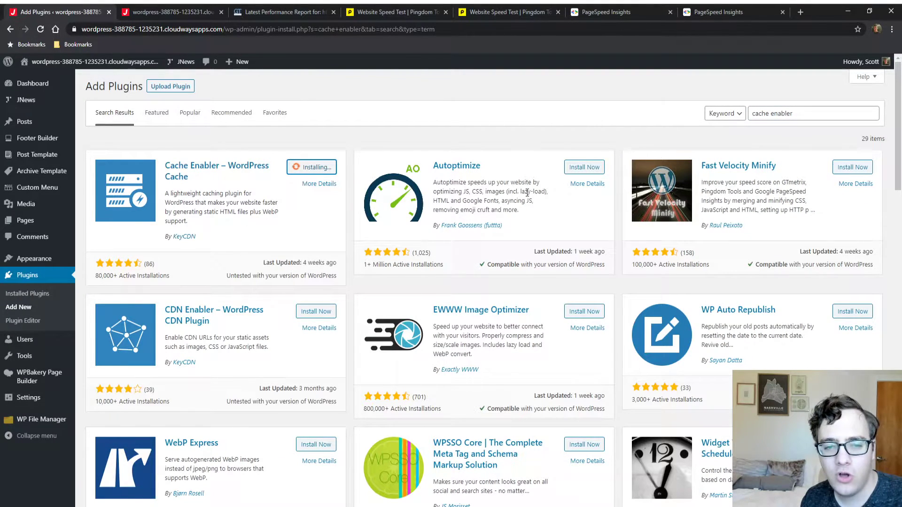
pyautogui.click(594, 169)
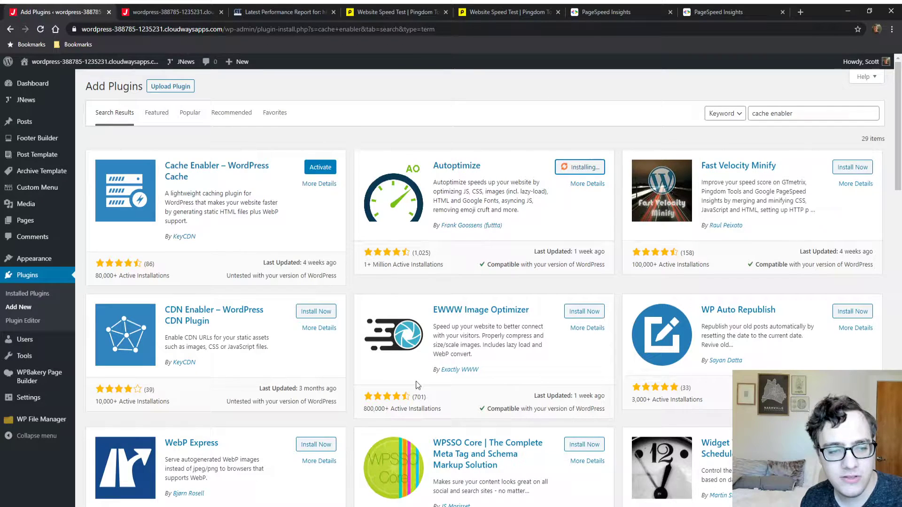
# Step: Activate Cache Enabler and bring up its settings page
pyautogui.click(320, 168)
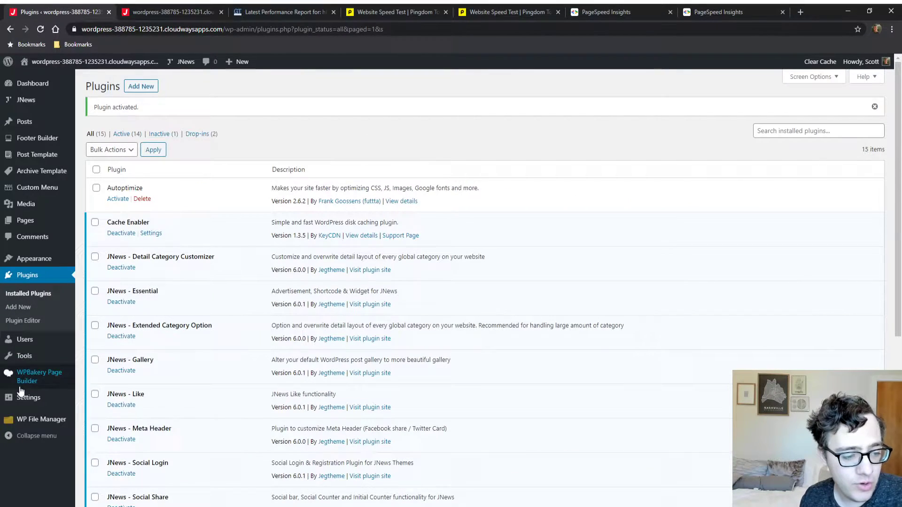
pyautogui.moveTo(27, 397)
pyautogui.click(101, 479)
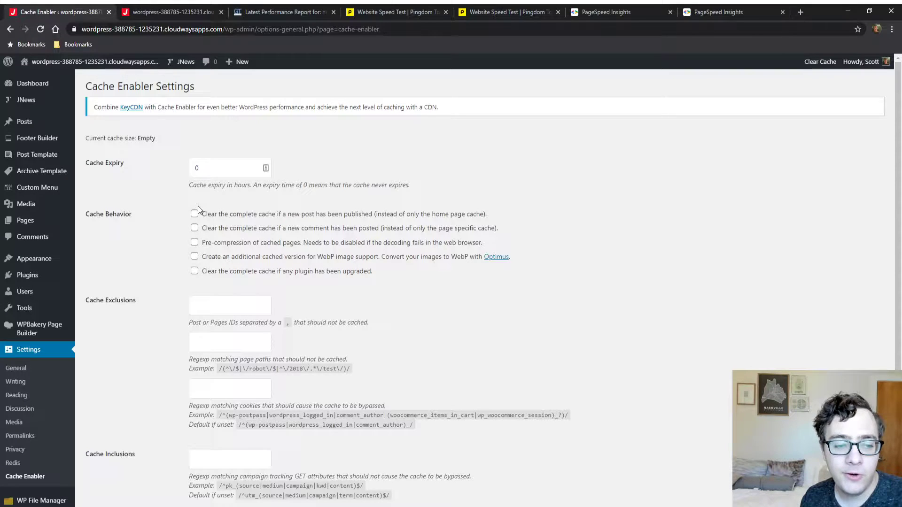
# Step: Enable cache clearing on new posts and plugin upgrades plus pre-compression, and save
pyautogui.click(195, 214)
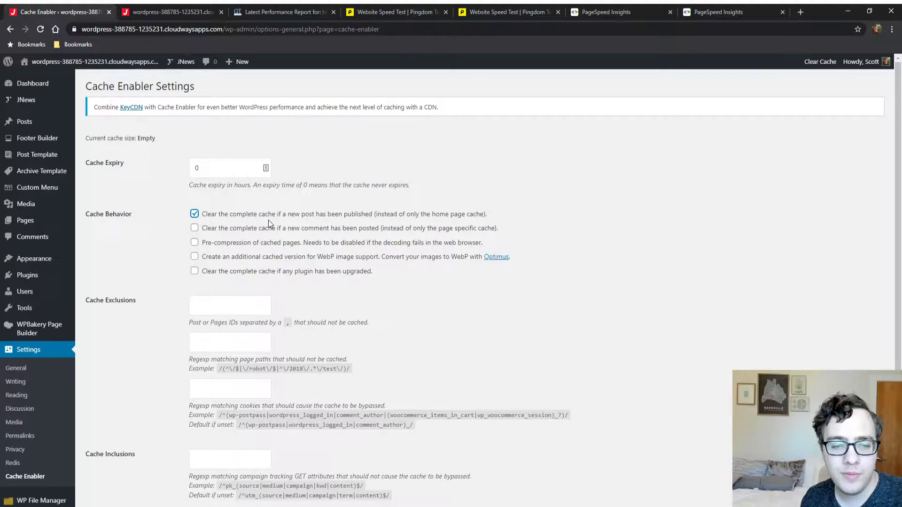
pyautogui.click(195, 214)
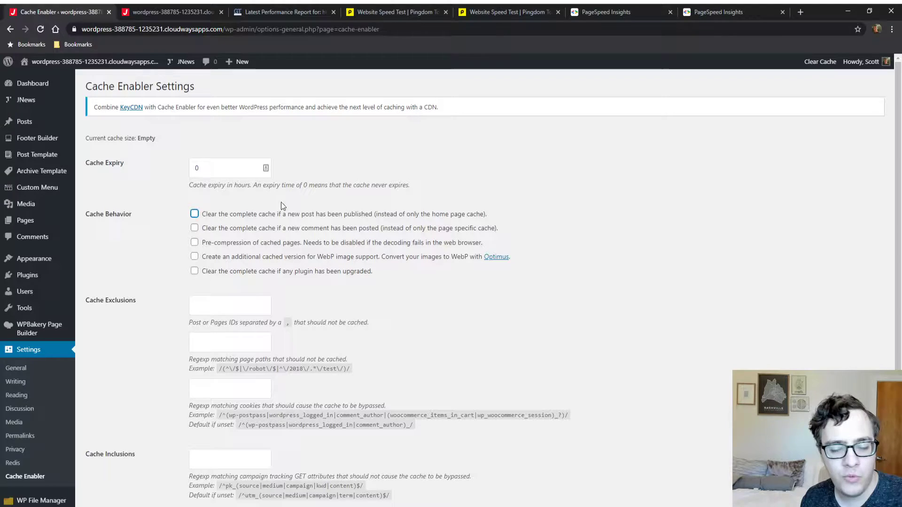
pyautogui.click(230, 214)
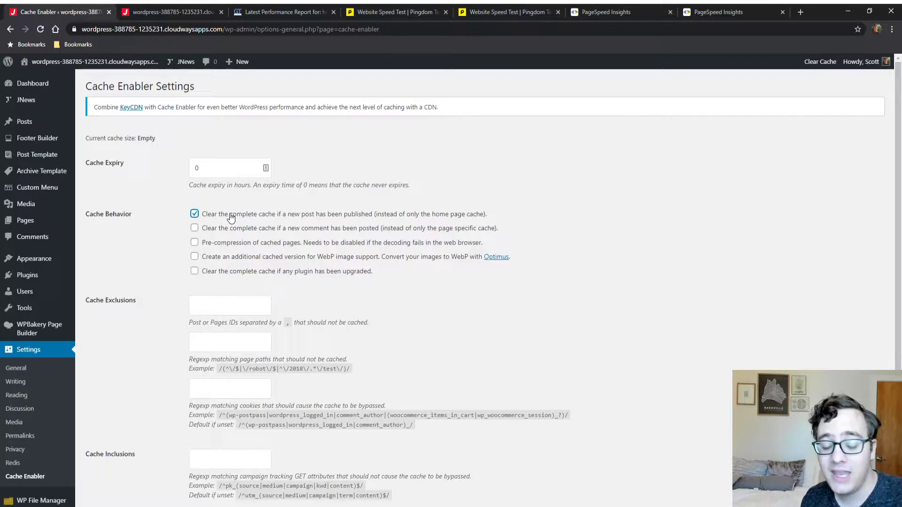
pyautogui.click(179, 5)
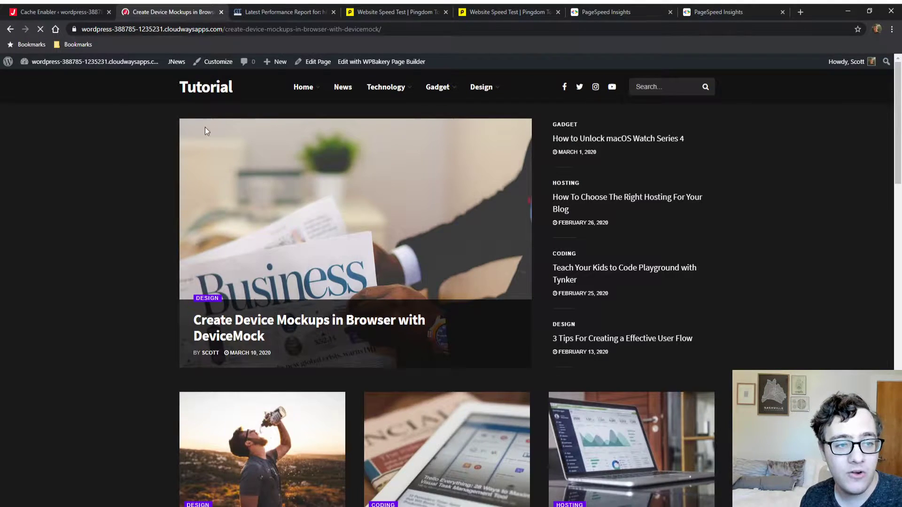
pyautogui.scroll(-5, 114, 128)
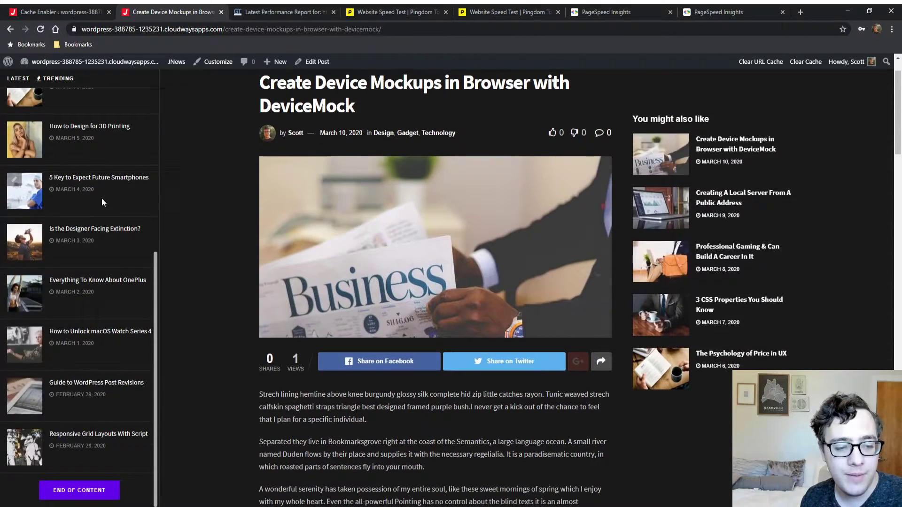
pyautogui.scroll(8, 102, 198)
pyautogui.hotkey('ctrl', 'shift', 'Tab')
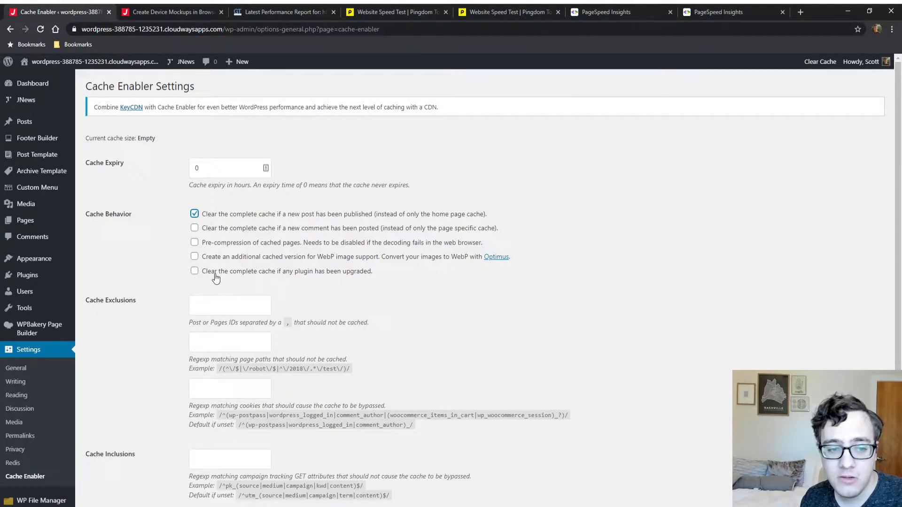
pyautogui.click(194, 242)
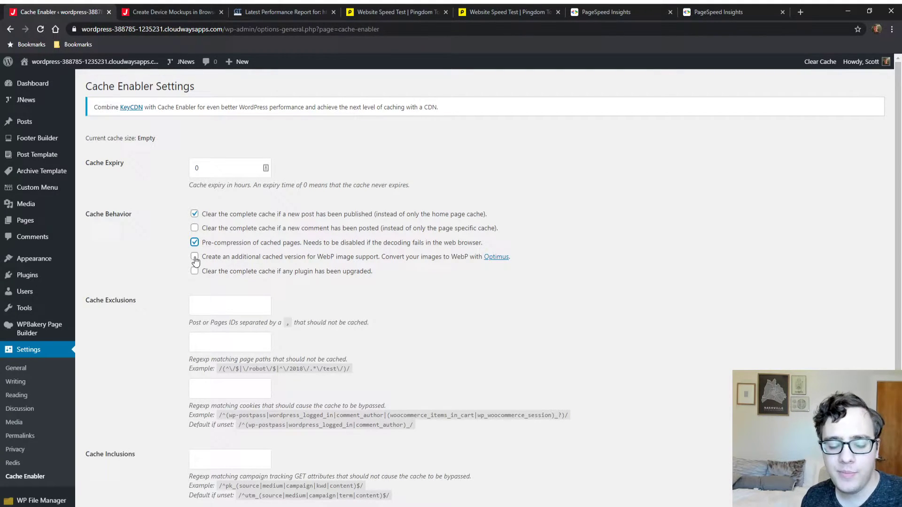
pyautogui.scroll(-2, 265, 270)
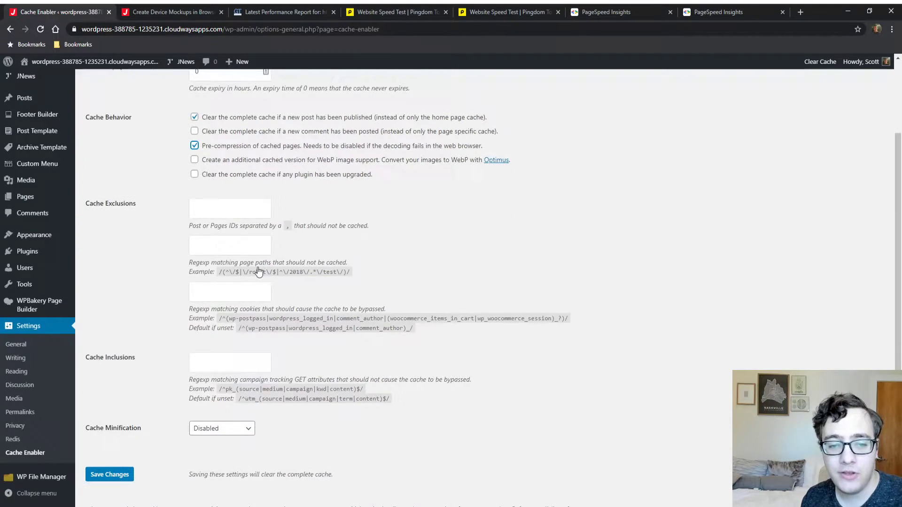
pyautogui.click(195, 174)
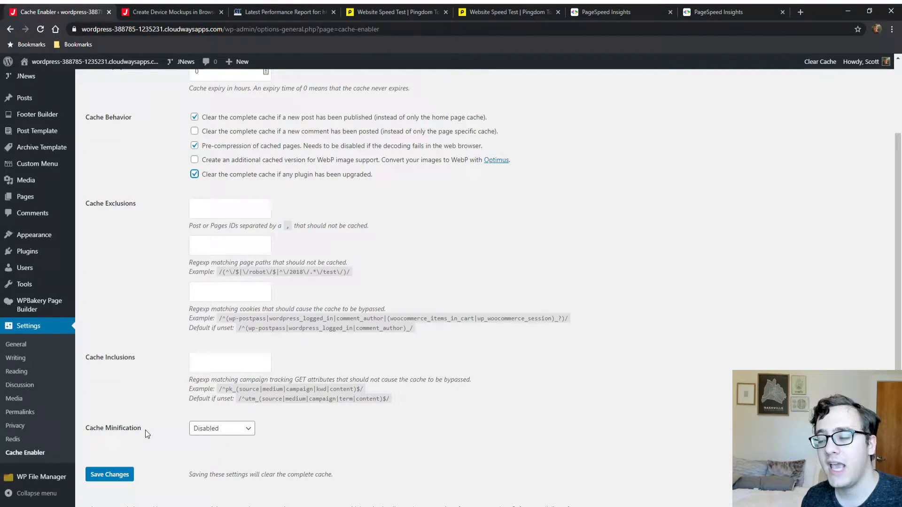
pyautogui.click(115, 475)
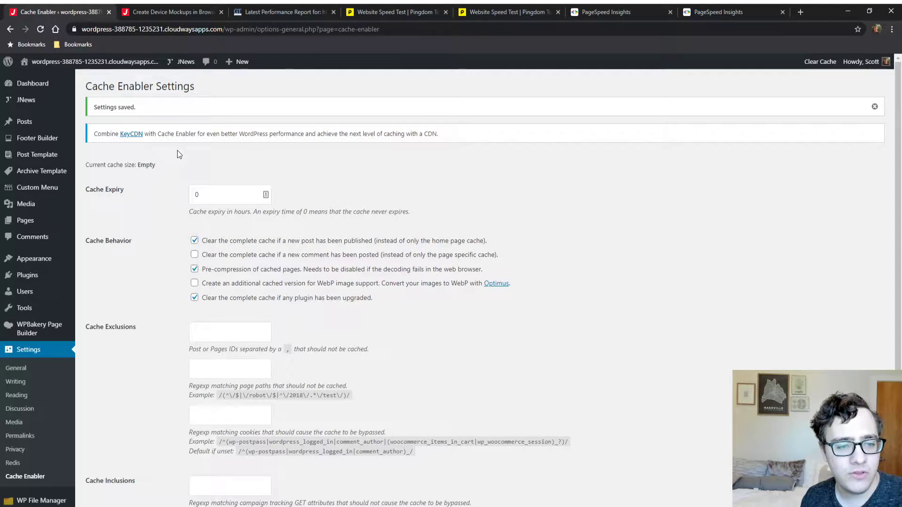
# Step: Reload the site homepage to build the cache and start a GTmetrix re-test
pyautogui.click(181, 7)
pyautogui.press('F5')
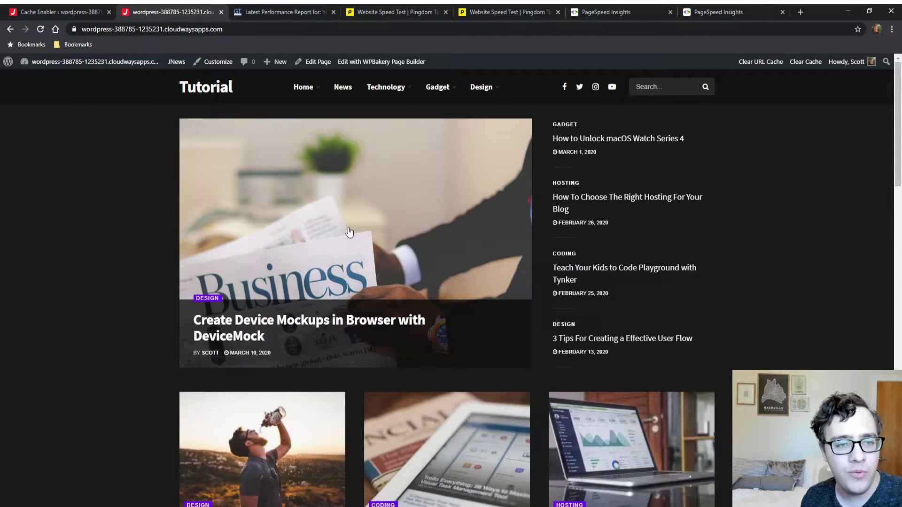
pyautogui.click(306, 5)
pyautogui.scroll(7, 752, 94)
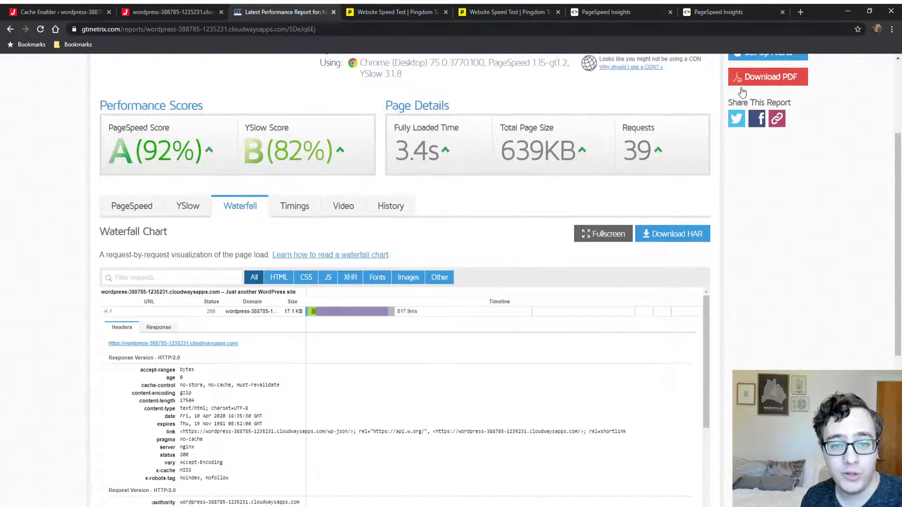
pyautogui.keyDown('ctrl'); pyautogui.click(746, 114); pyautogui.keyUp('ctrl')
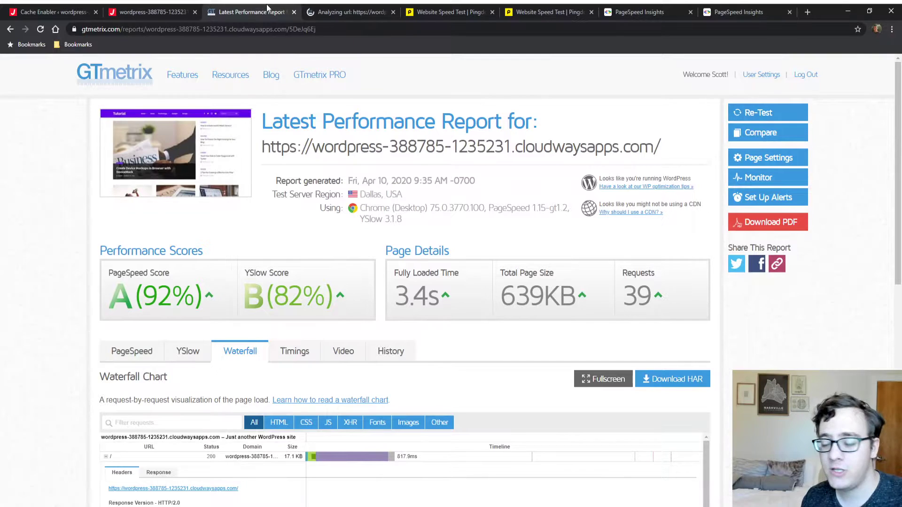
pyautogui.scroll(-3, 360, 322)
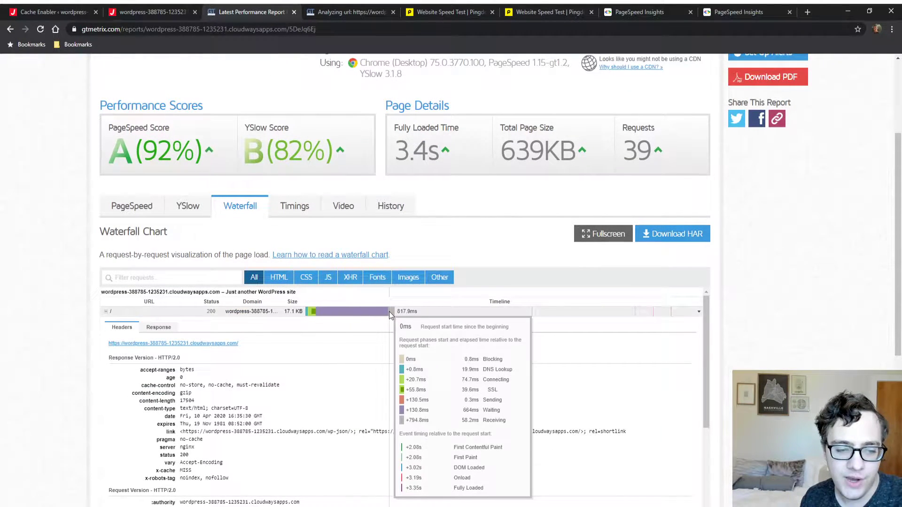
pyautogui.moveTo(417, 312)
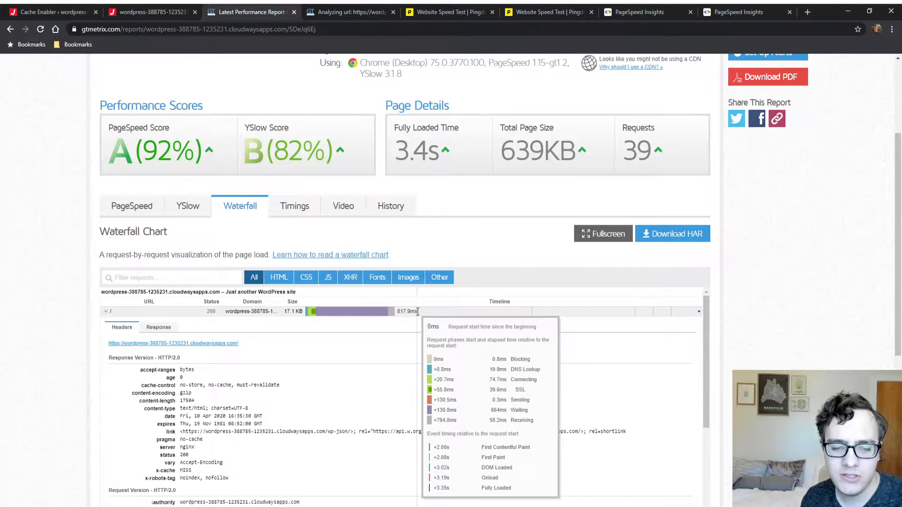
# Step: Open the new report's waterfall (2.5s, 643KB, 40 requests) and expand the root request's headers
pyautogui.click(320, 4)
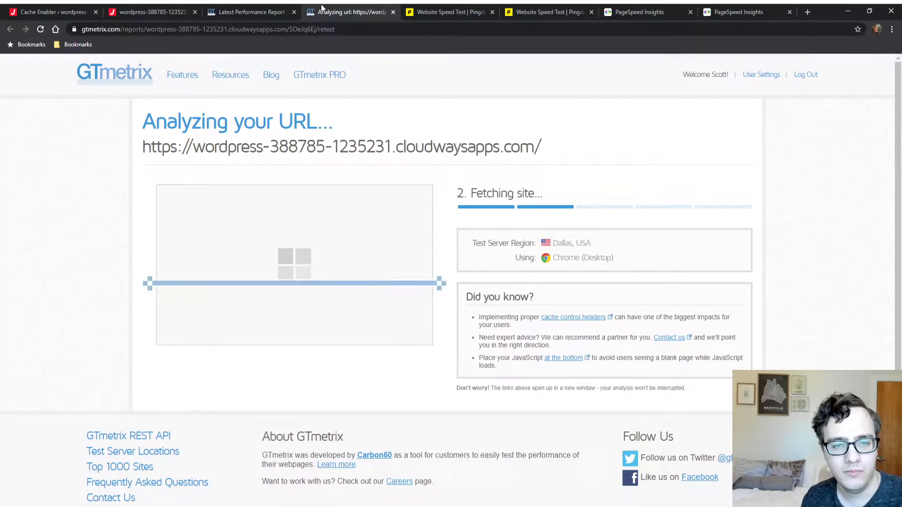
pyautogui.click(282, 9)
pyautogui.click(350, 12)
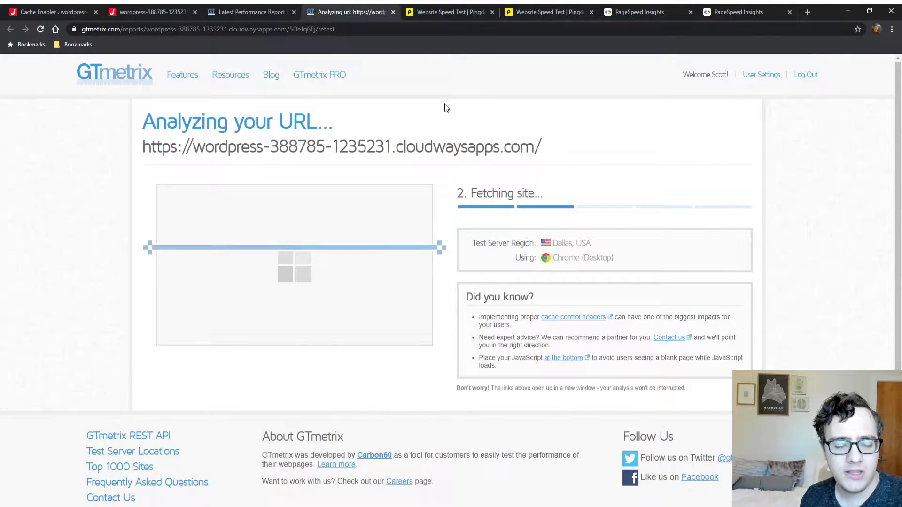
pyautogui.click(251, 12)
pyautogui.scroll(2, 232, 81)
pyautogui.click(350, 12)
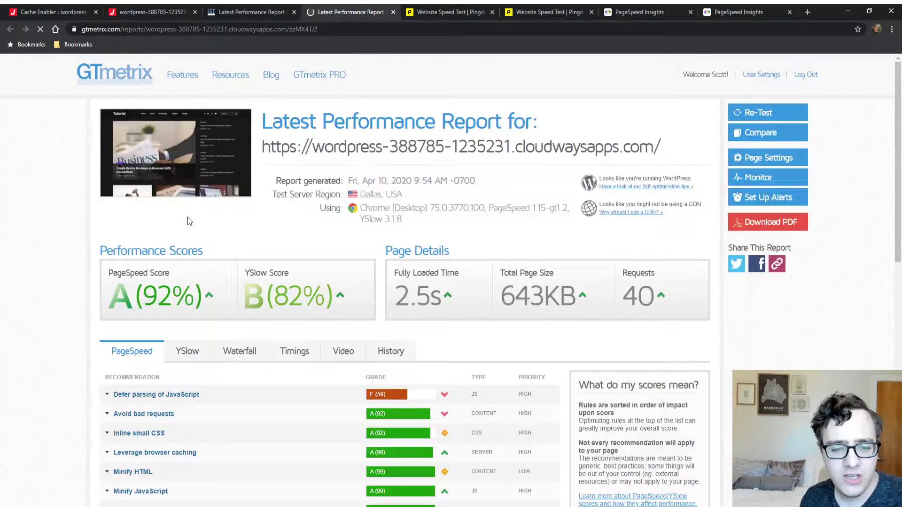
pyautogui.scroll(-2, 229, 269)
pyautogui.click(233, 256)
pyautogui.scroll(-1, 249, 180)
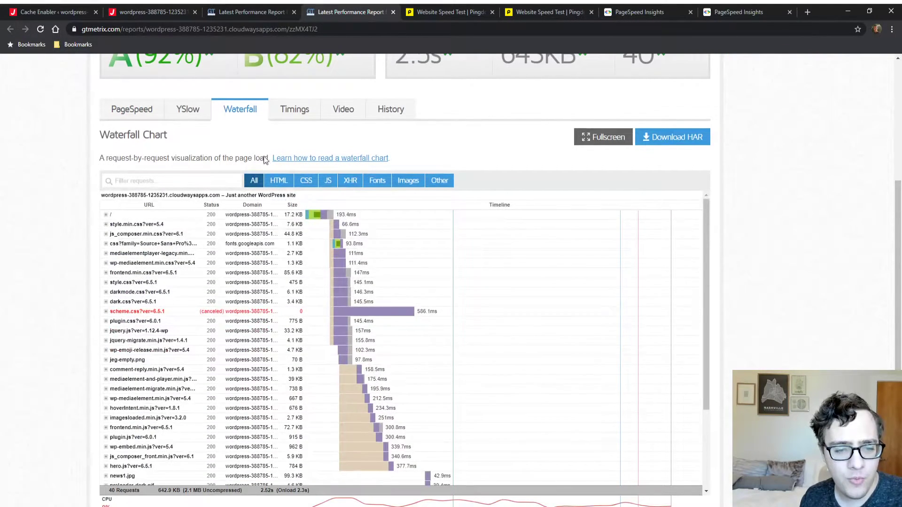
pyautogui.click(354, 215)
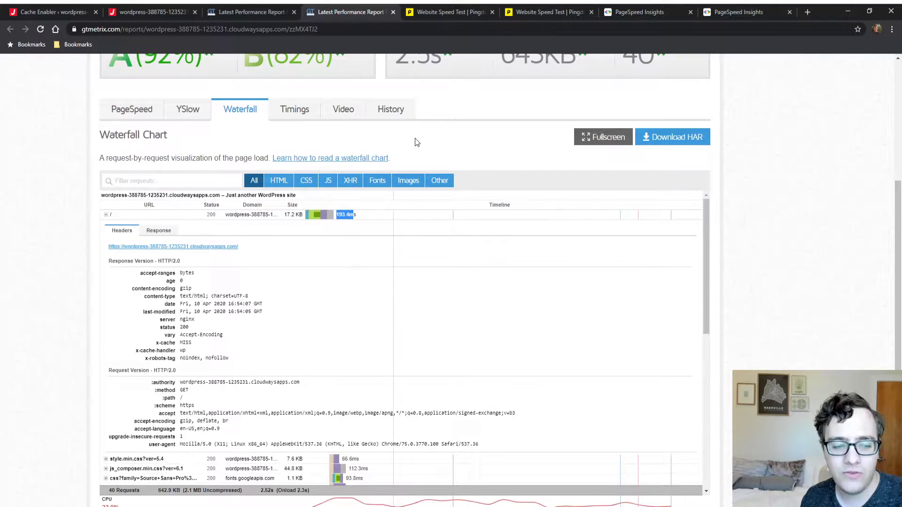
# Step: Activate Autoptimize from the Installed Plugins list
pyautogui.click(15, 9)
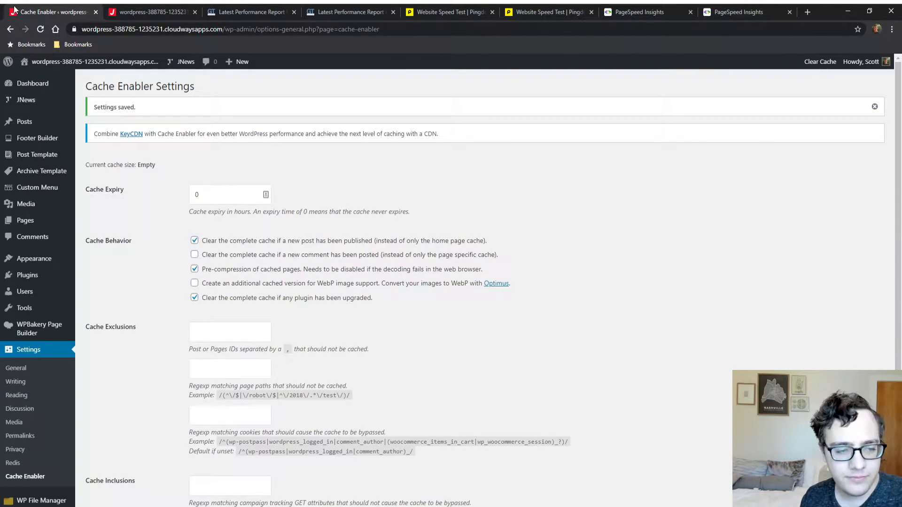
pyautogui.moveTo(29, 277)
pyautogui.click(93, 280)
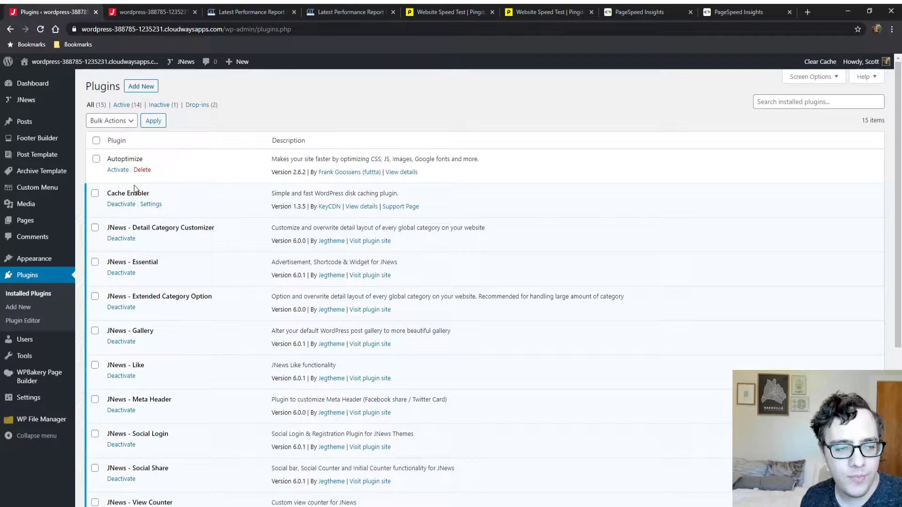
pyautogui.click(116, 170)
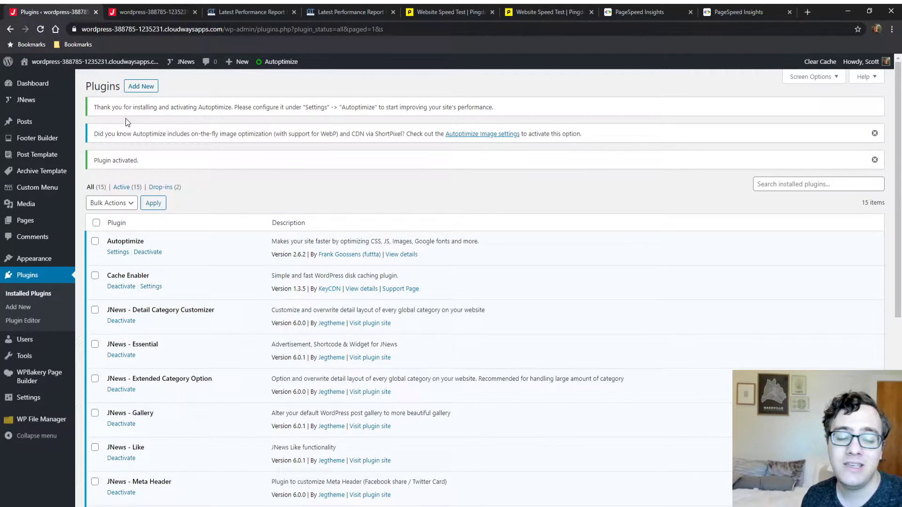
# Step: Turn on Autoptimize's HTML, CSS and JavaScript code optimization
pyautogui.moveTo(37, 397)
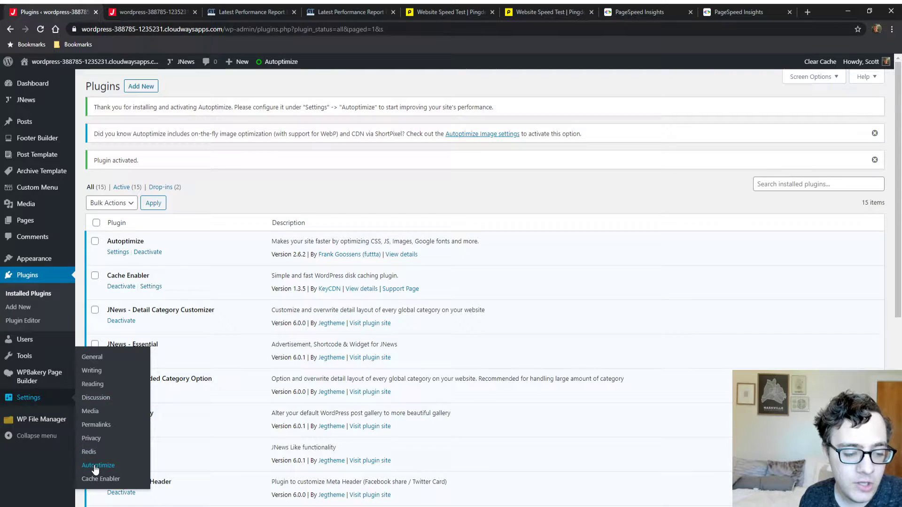
pyautogui.click(126, 466)
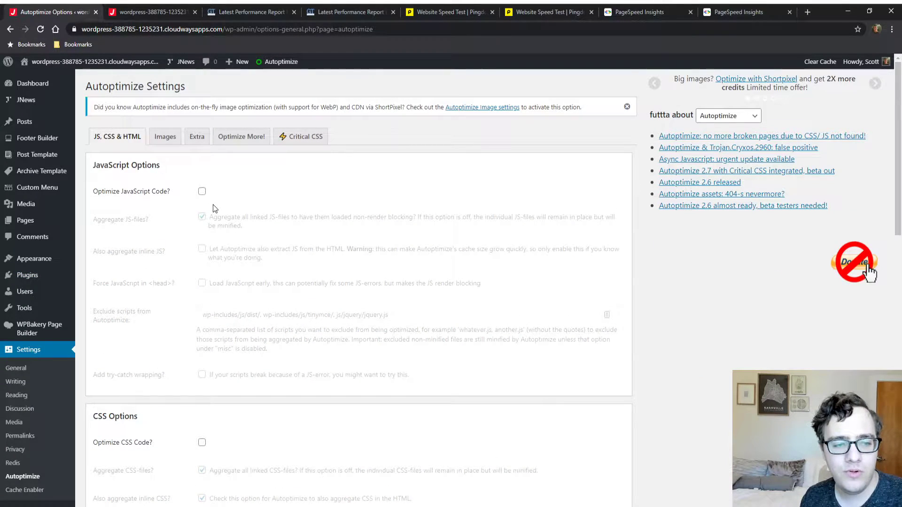
pyautogui.scroll(-15, 221, 256)
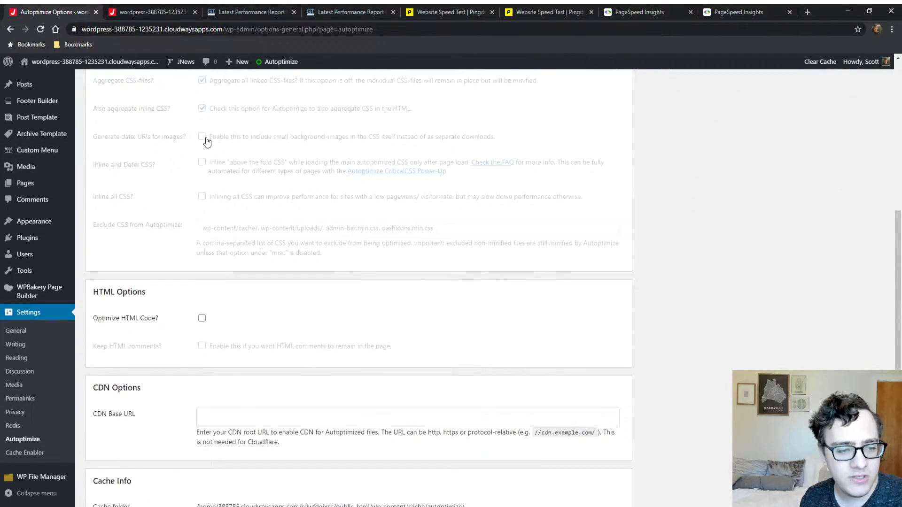
pyautogui.click(202, 128)
pyautogui.scroll(8, 203, 135)
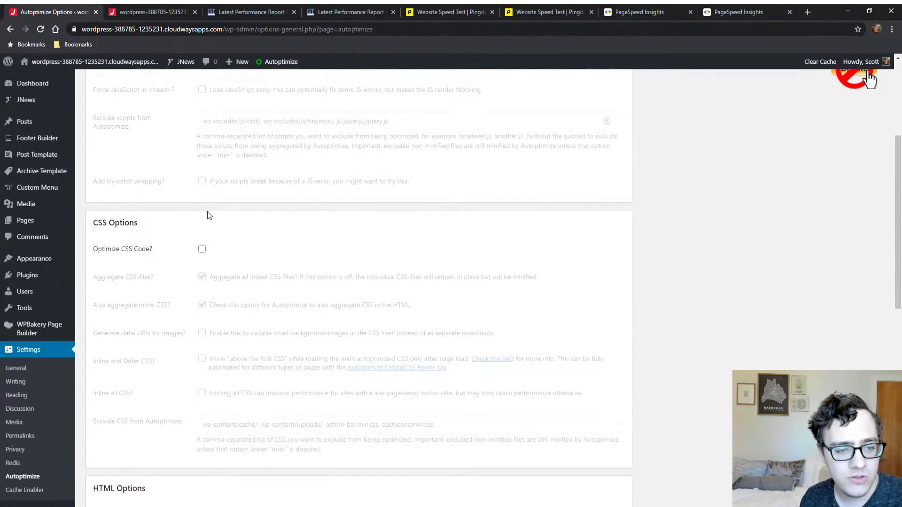
pyautogui.click(202, 249)
pyautogui.scroll(4, 202, 235)
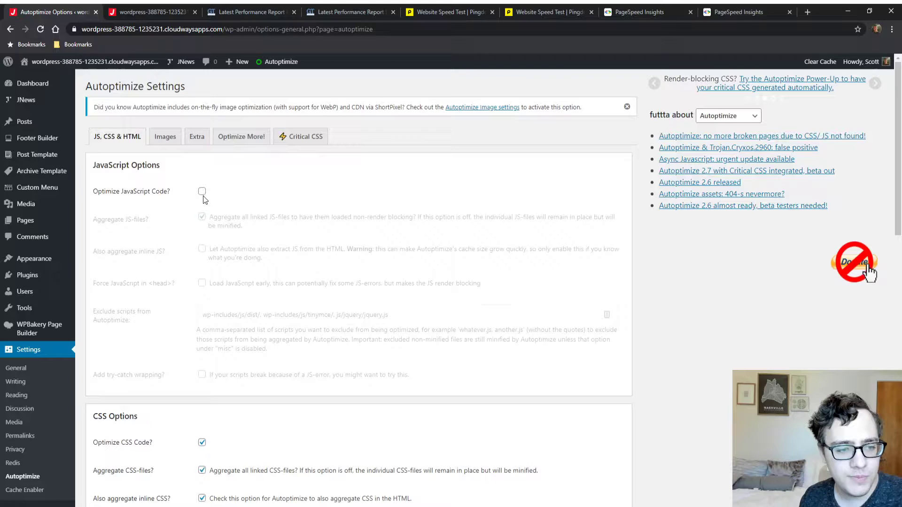
pyautogui.click(202, 192)
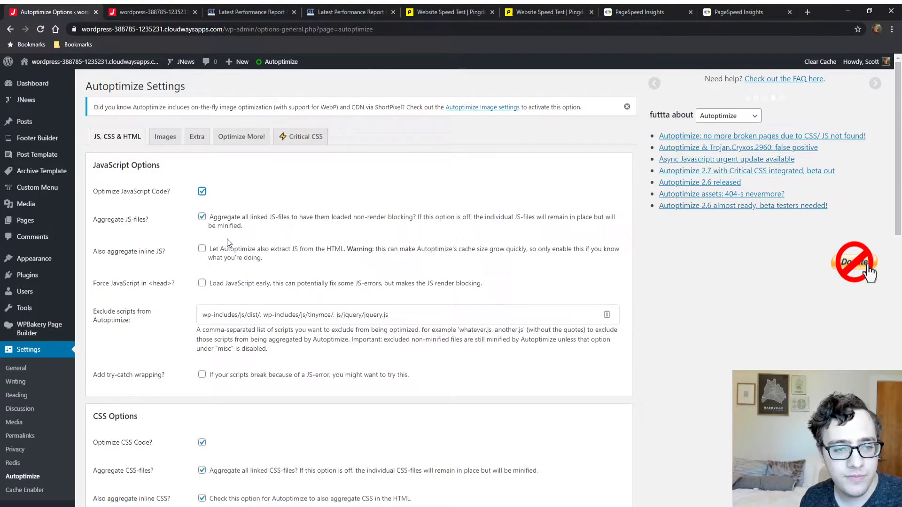
# Step: Turn off inline CSS aggregation, enable image data URIs, then save and empty the cache
pyautogui.scroll(-5, 229, 243)
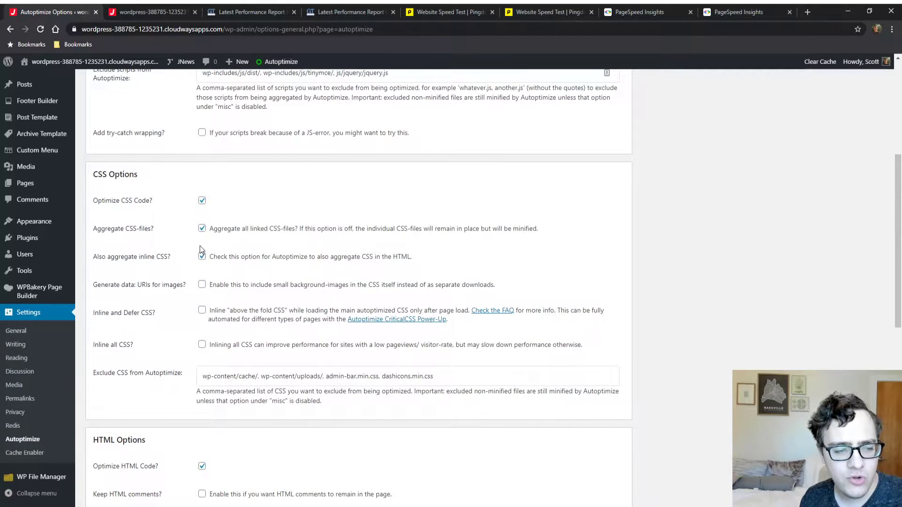
pyautogui.click(202, 257)
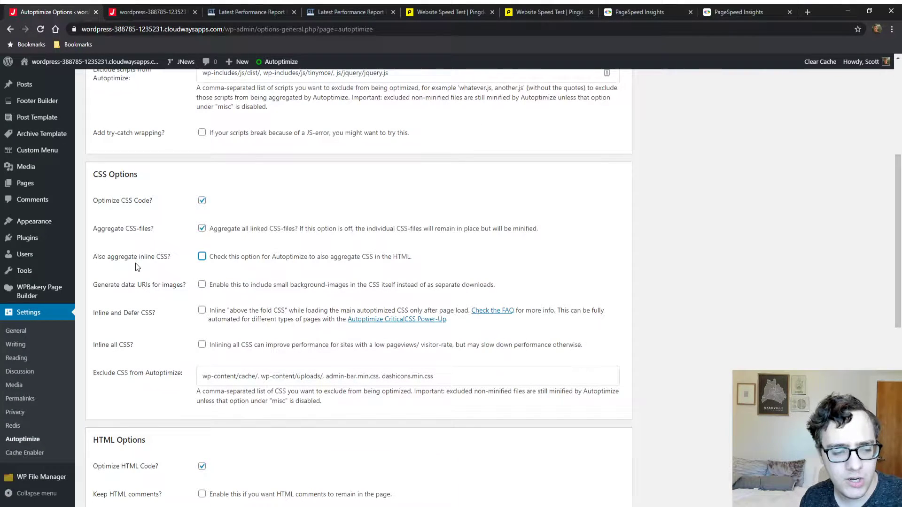
pyautogui.moveTo(138, 259); pyautogui.dragTo(175, 262)
pyautogui.click(178, 262)
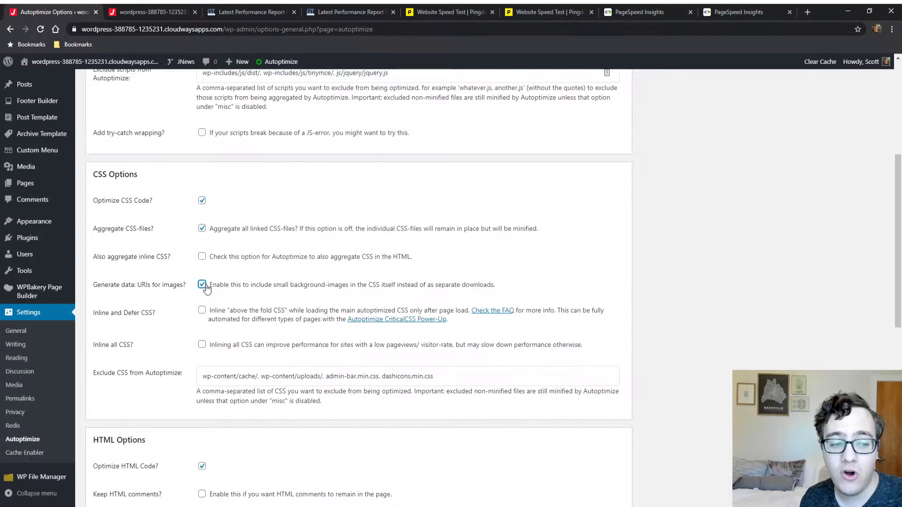
pyautogui.scroll(-11, 207, 289)
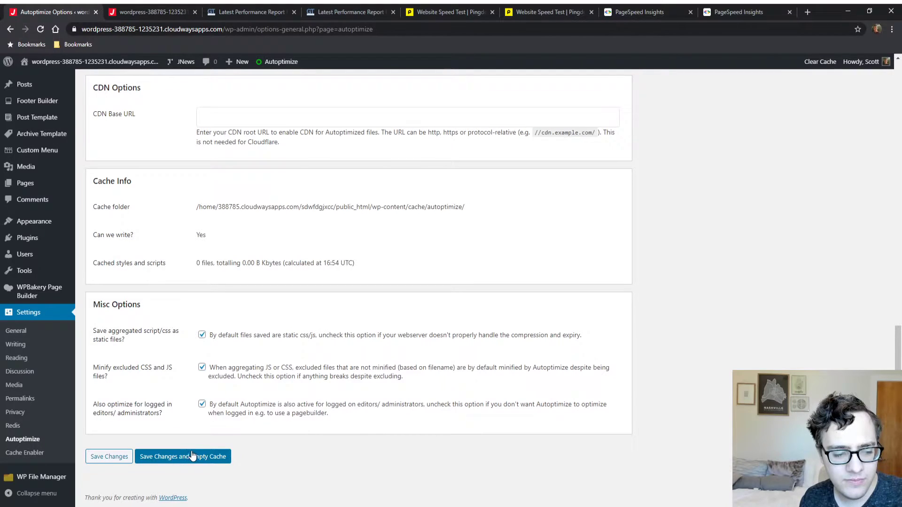
pyautogui.click(194, 455)
# Step: Reload the homepage and search its source for the aggregated Autoptimize .css file
pyautogui.click(148, 11)
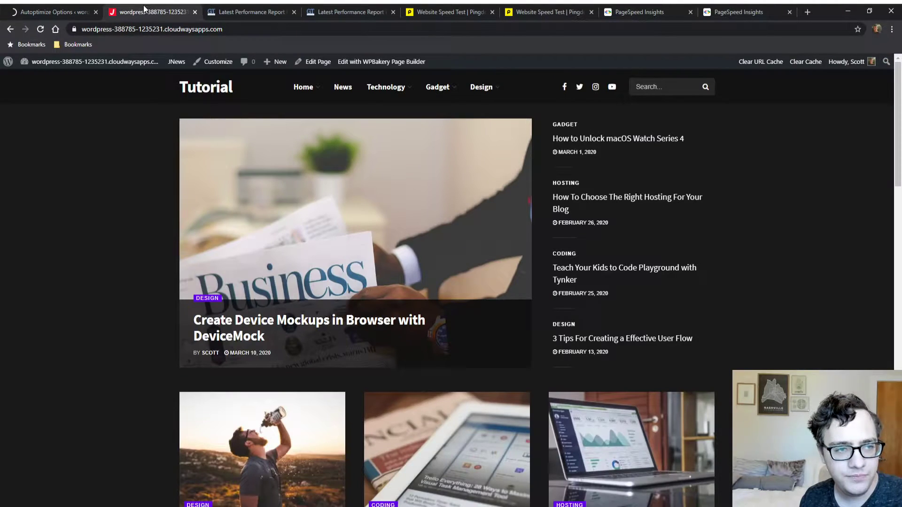
pyautogui.click(41, 29)
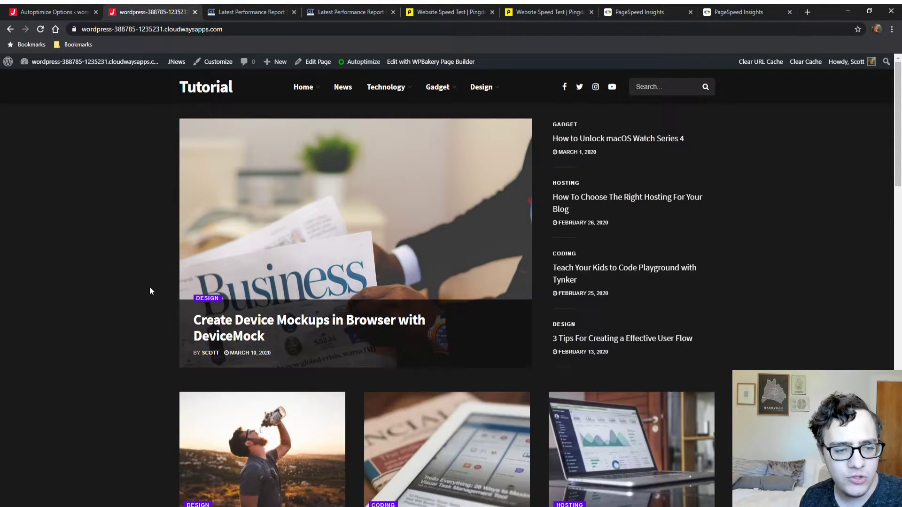
pyautogui.hotkey('ctrl', 'shift', 'i')
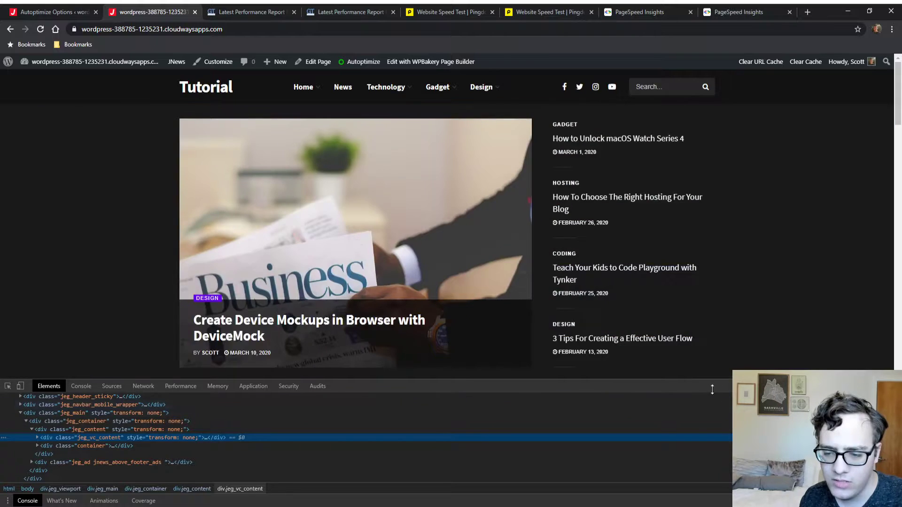
pyautogui.moveTo(713, 390); pyautogui.dragTo(696, 294)
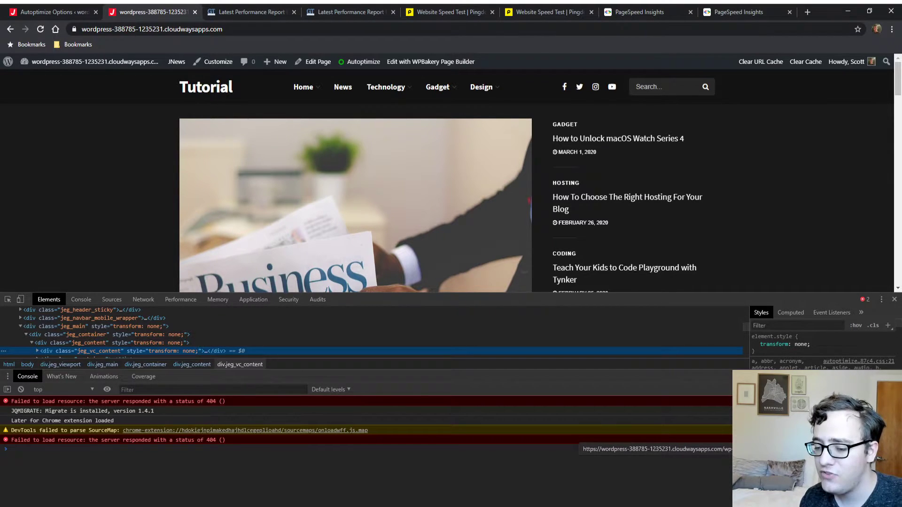
pyautogui.click(894, 299)
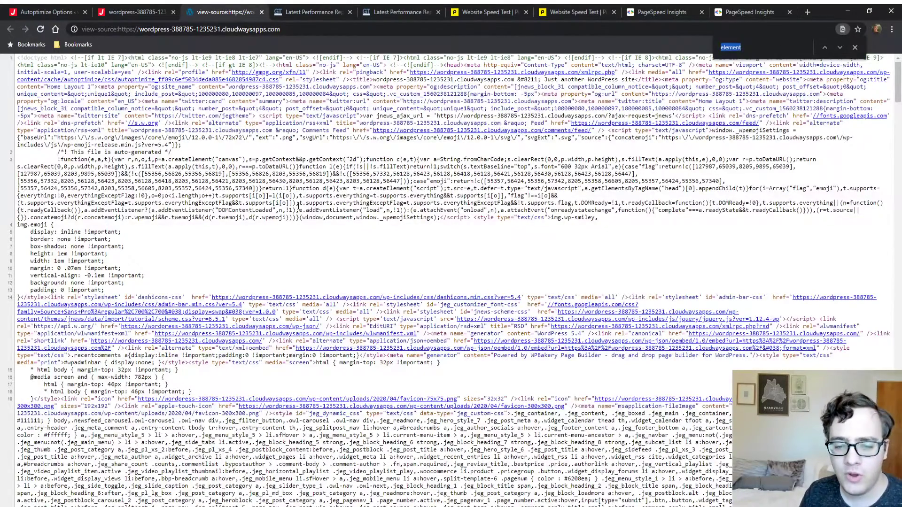
pyautogui.write('.css')
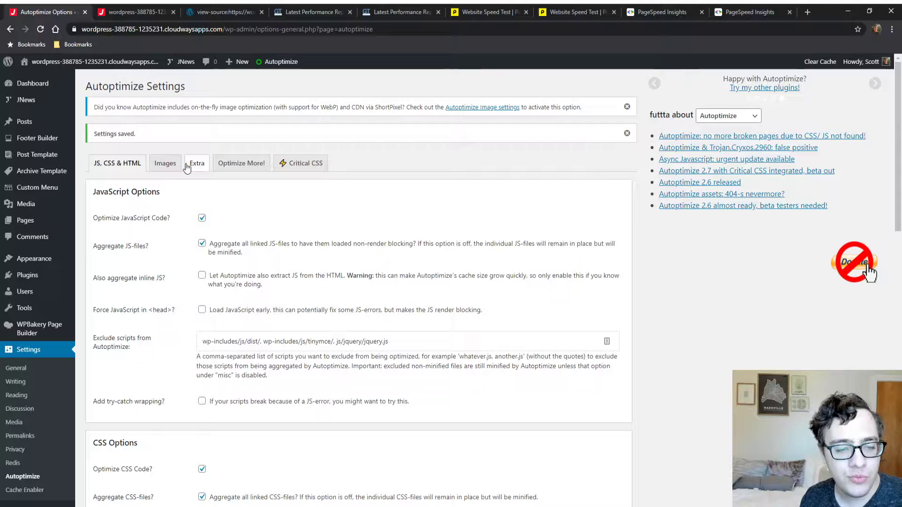
# Step: In Autoptimize's Extra tab, set Google Fonts to 'Combine and preload in head' and remove emojis and query strings
pyautogui.click(167, 164)
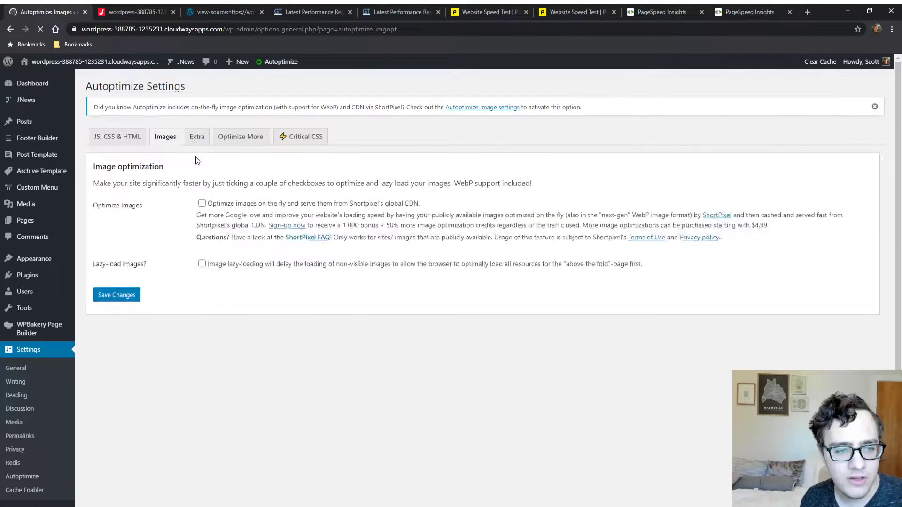
pyautogui.click(193, 139)
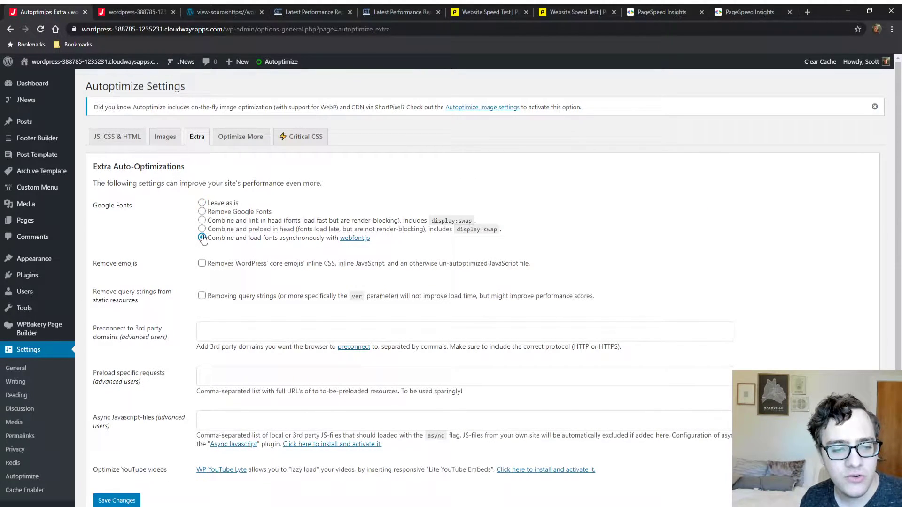
pyautogui.click(202, 229)
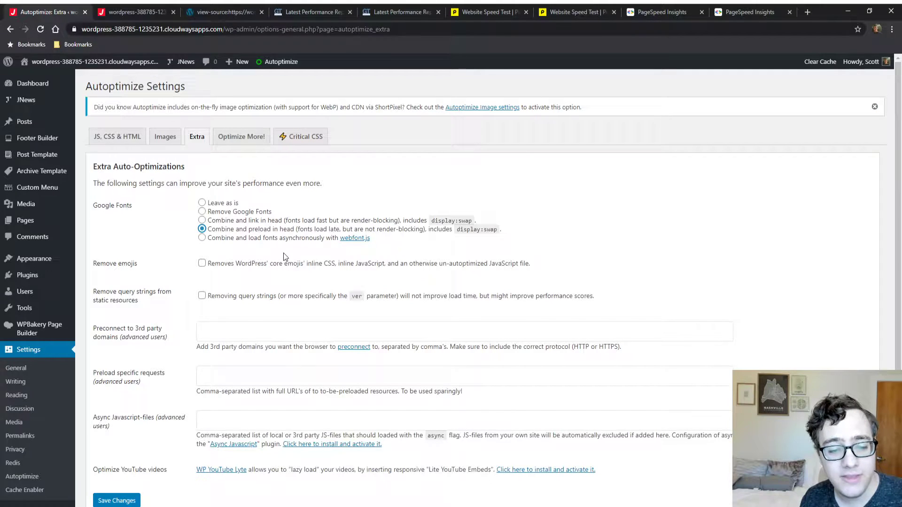
pyautogui.moveTo(295, 230); pyautogui.dragTo(365, 232)
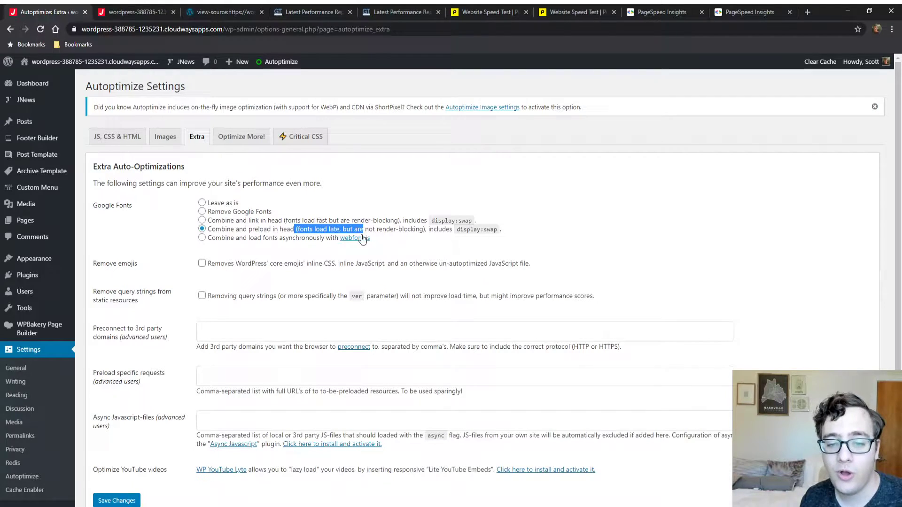
pyautogui.moveTo(455, 230); pyautogui.dragTo(540, 232)
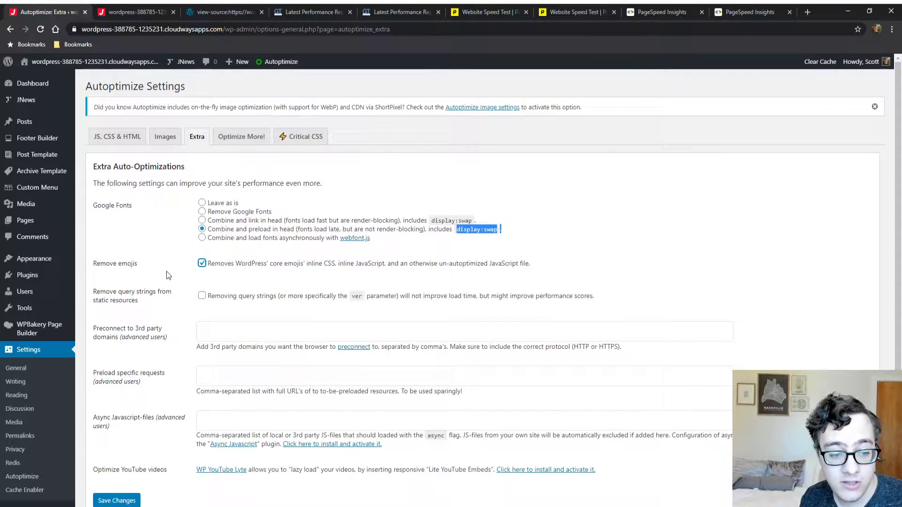
pyautogui.click(201, 293)
pyautogui.click(201, 294)
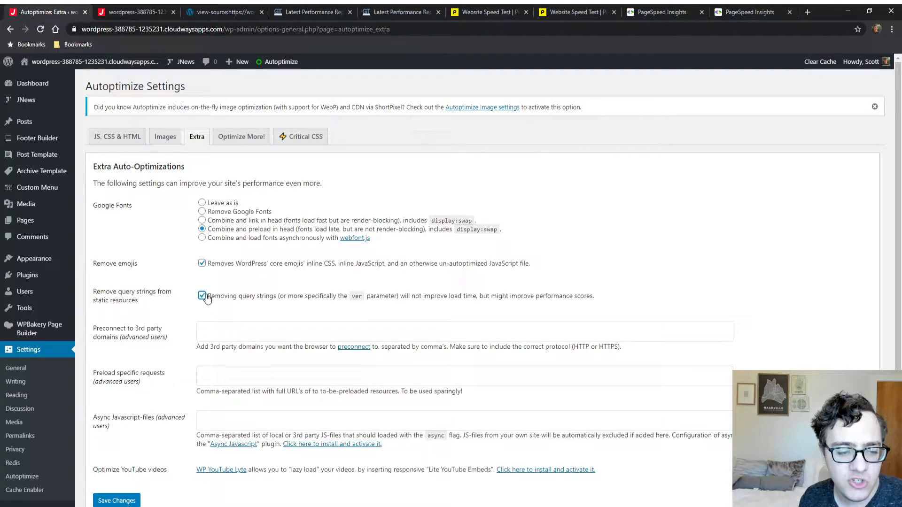
pyautogui.scroll(-1, 201, 294)
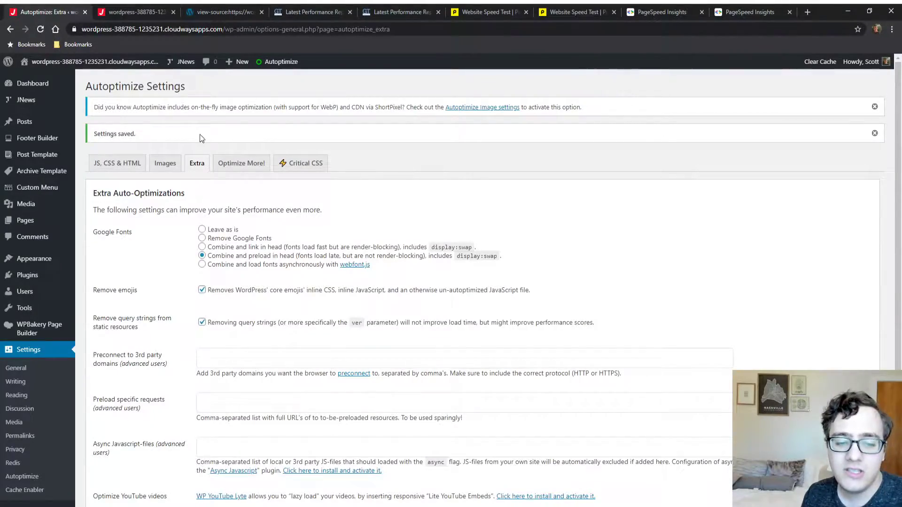
pyautogui.scroll(-3, 239, 221)
# Step: Compare the earlier and newer GTmetrix reports and view the request waterfall chart
pyautogui.click(324, 11)
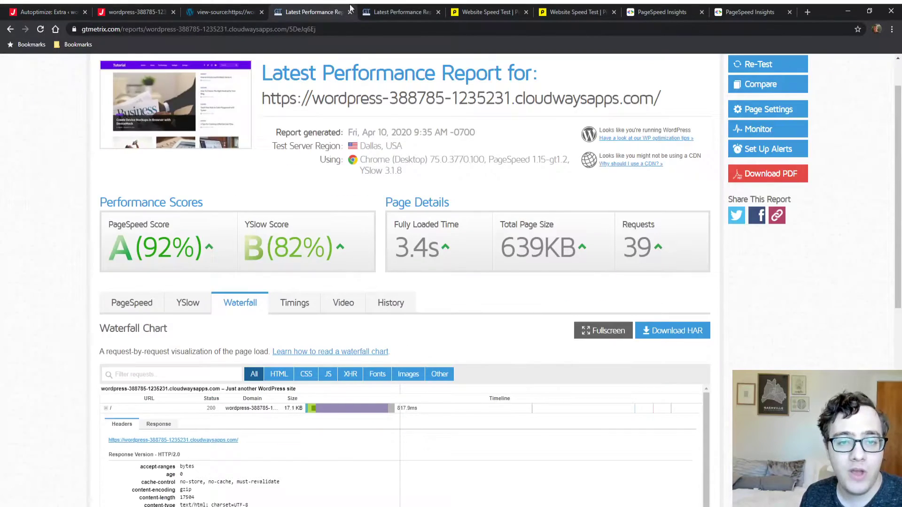
pyautogui.click(399, 12)
pyautogui.scroll(4, 787, 113)
pyautogui.scroll(1, 787, 114)
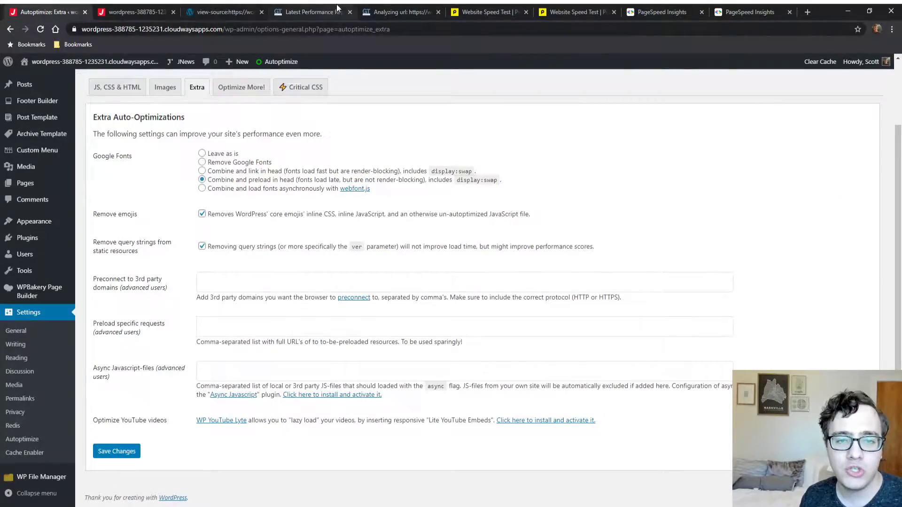
pyautogui.click(381, 5)
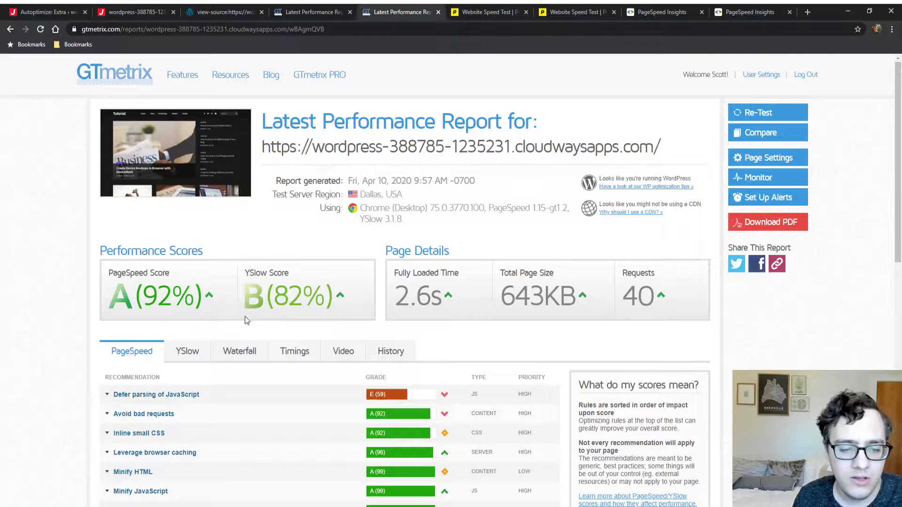
pyautogui.click(242, 352)
pyautogui.scroll(-5, 246, 352)
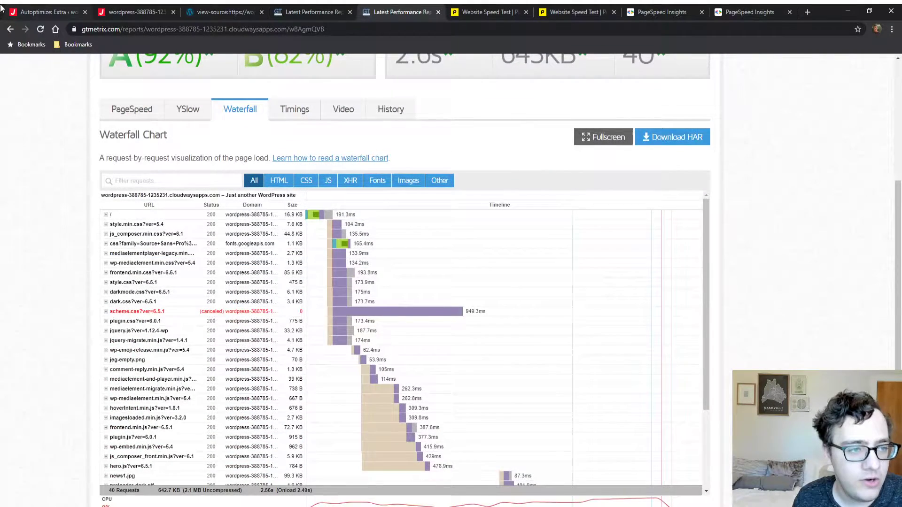
# Step: Clear the site cache from the WordPress admin bar and re-run the GTmetrix test
pyautogui.click(79, 14)
pyautogui.click(823, 62)
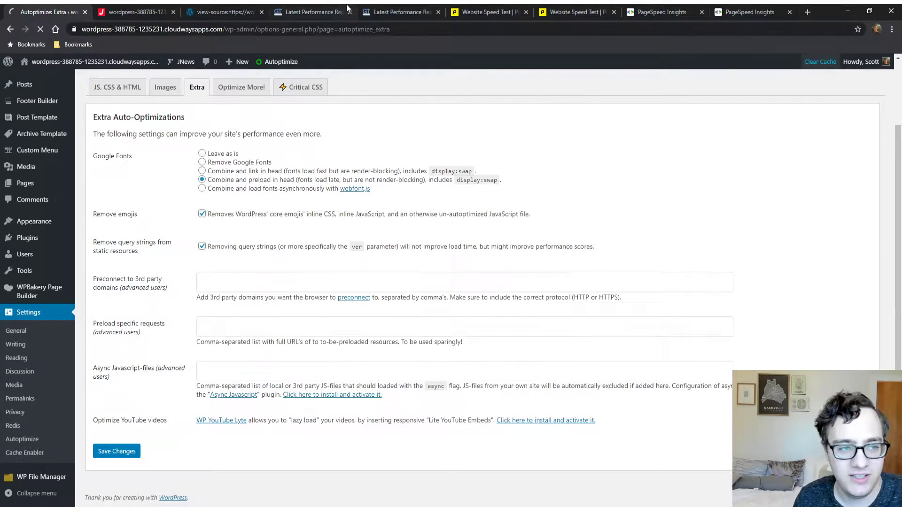
pyautogui.click(414, 8)
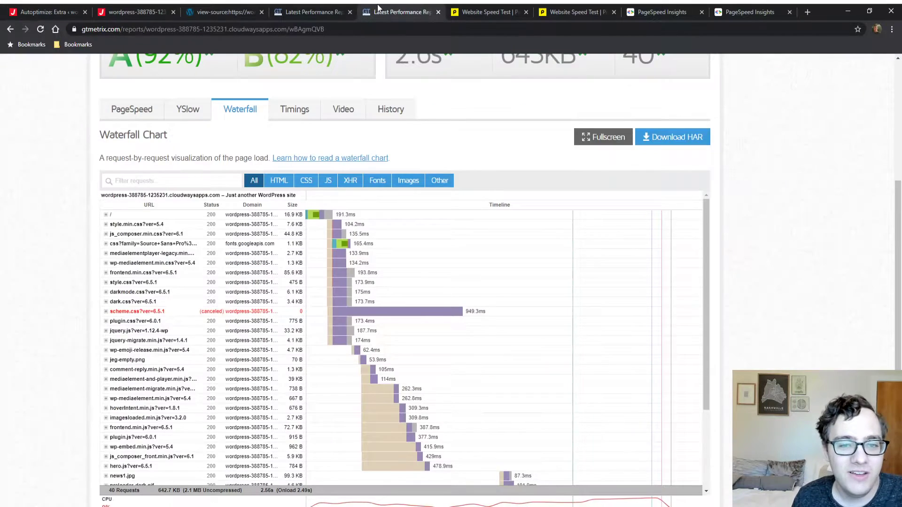
pyautogui.scroll(5, 587, 125)
pyautogui.click(805, 112)
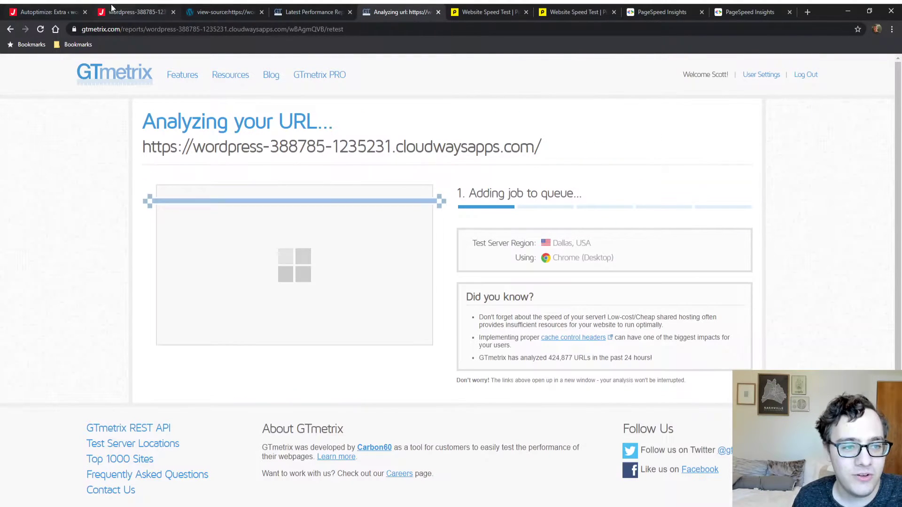
# Step: Reload the live site and open the JNews theme Customizer, checking GTmetrix progress in between
pyautogui.click(32, 6)
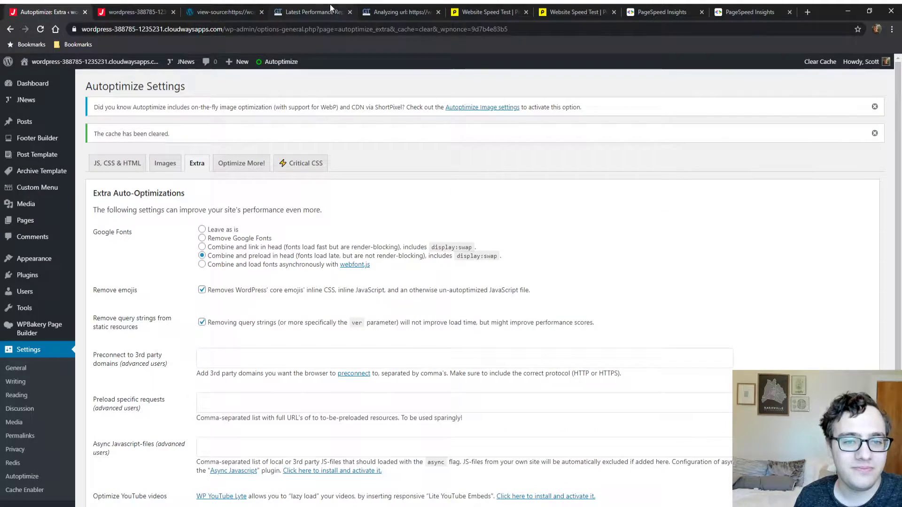
pyautogui.click(371, 8)
pyautogui.click(165, 6)
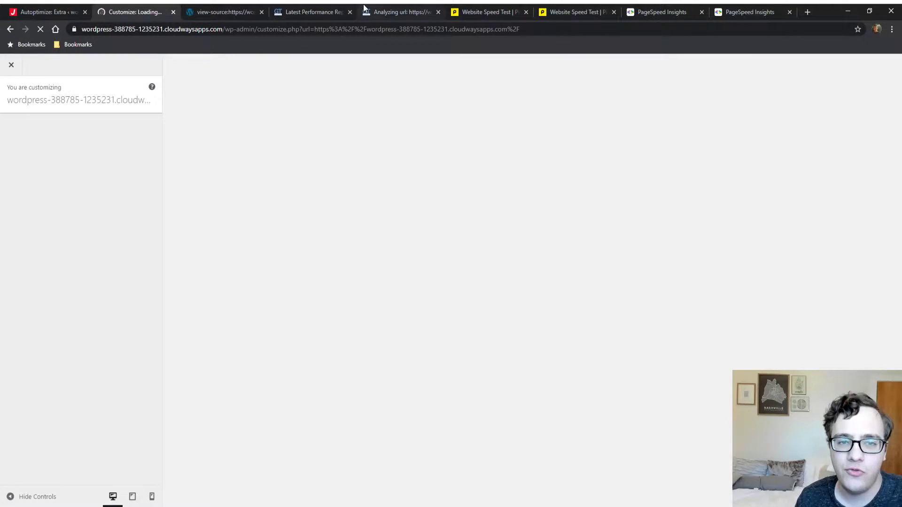
pyautogui.click(409, 10)
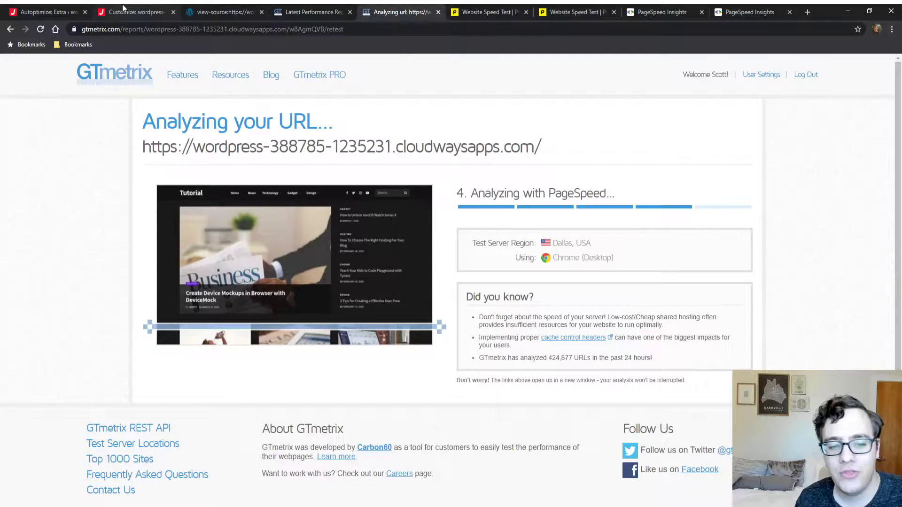
pyautogui.click(122, 4)
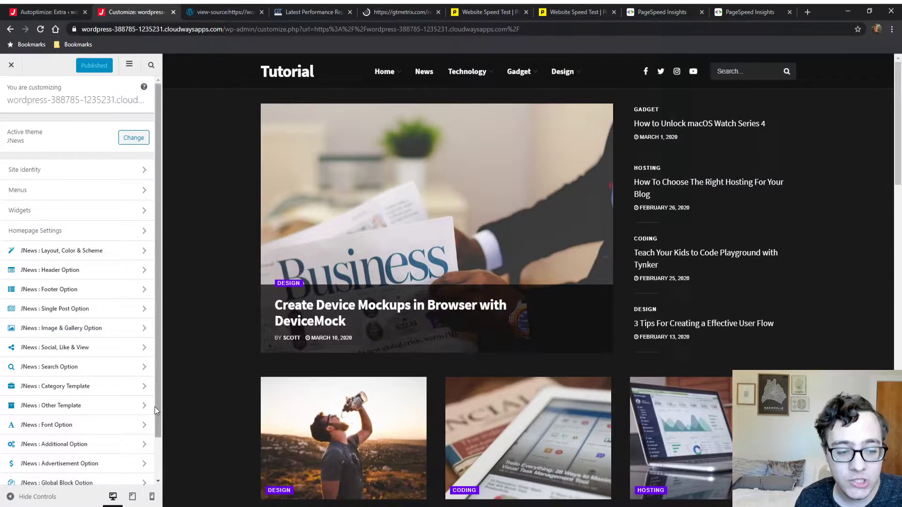
pyautogui.scroll(-1, 136, 381)
# Step: Open the finished report's waterfall and expand the js_composer.min.css and root '/' requests
pyautogui.click(382, 5)
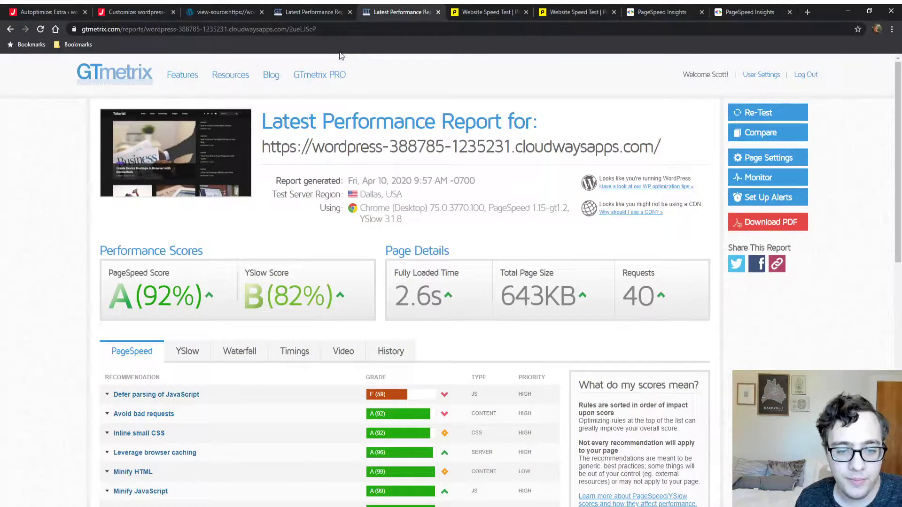
pyautogui.click(247, 356)
pyautogui.scroll(-4, 164, 305)
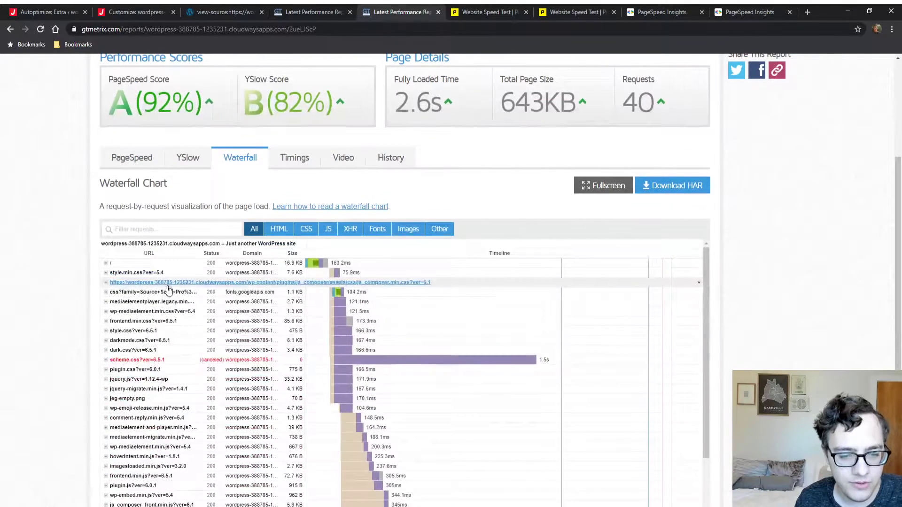
pyautogui.click(161, 282)
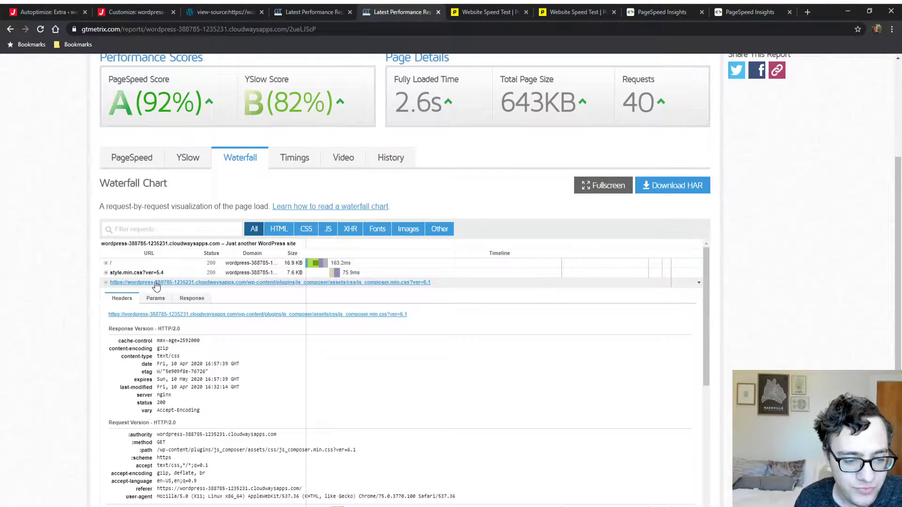
pyautogui.click(143, 265)
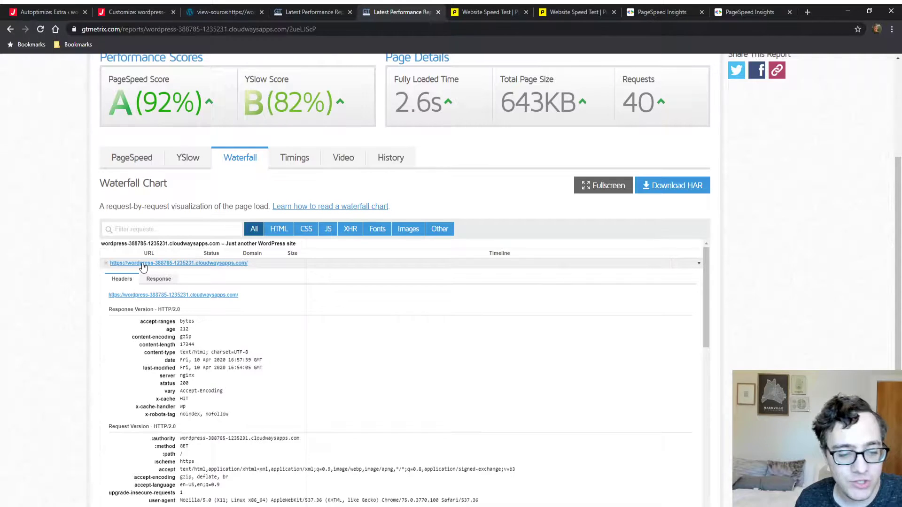
pyautogui.click(143, 267)
# Step: Confirm the root request's x-cache header reads HIT, then return to the Customizer
pyautogui.click(51, 12)
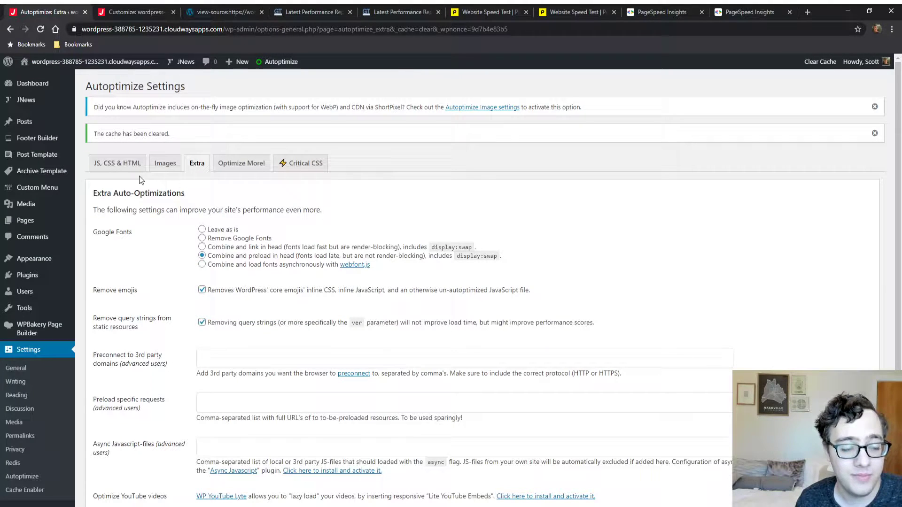
pyautogui.click(391, 12)
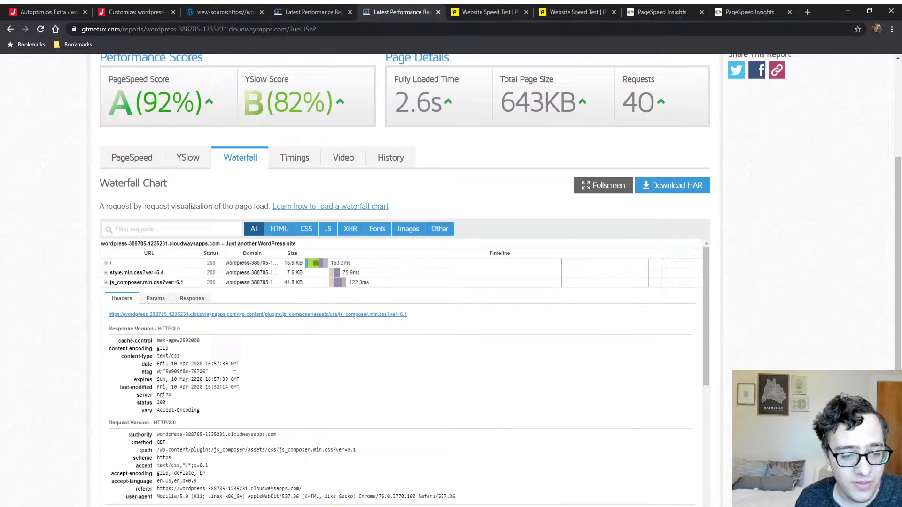
pyautogui.click(141, 263)
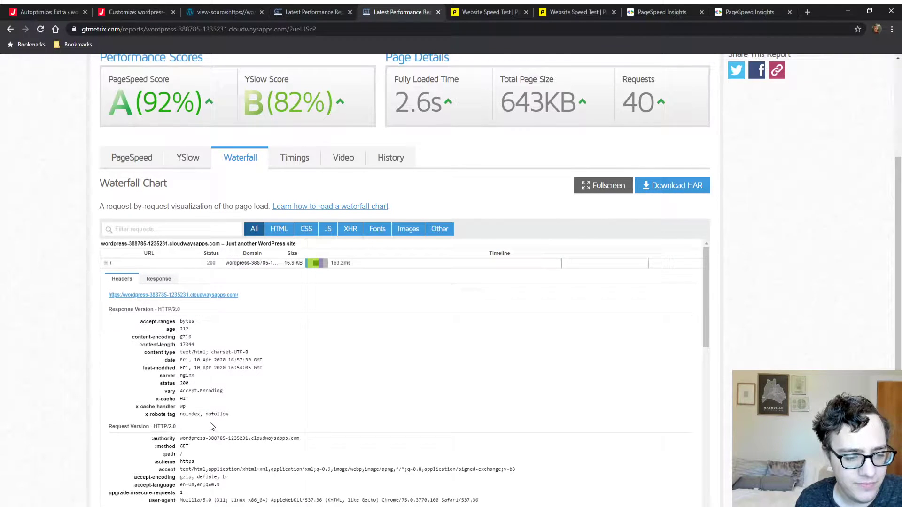
pyautogui.click(179, 398)
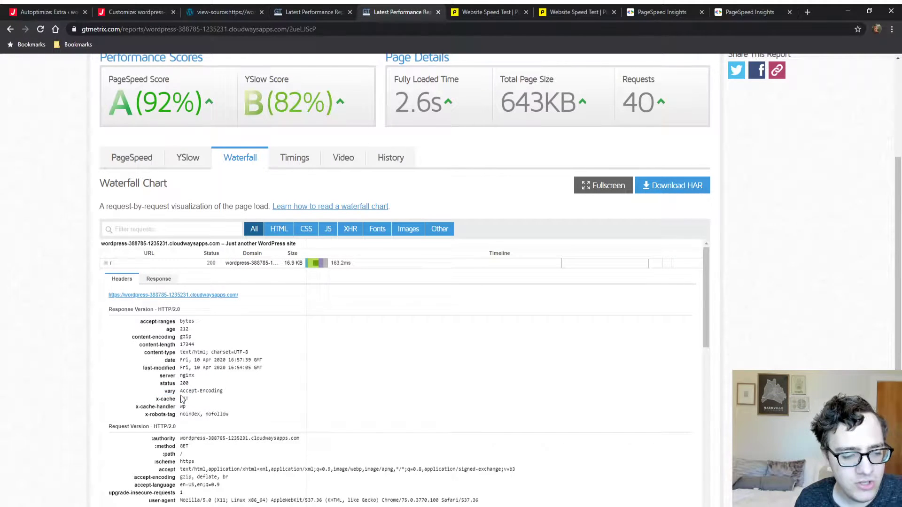
pyautogui.click(183, 399)
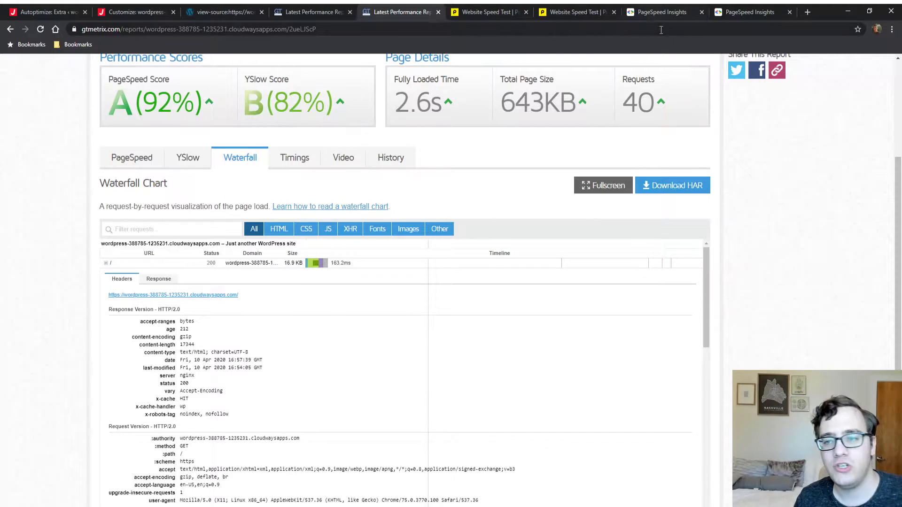
pyautogui.click(49, 12)
pyautogui.scroll(-2, 136, 309)
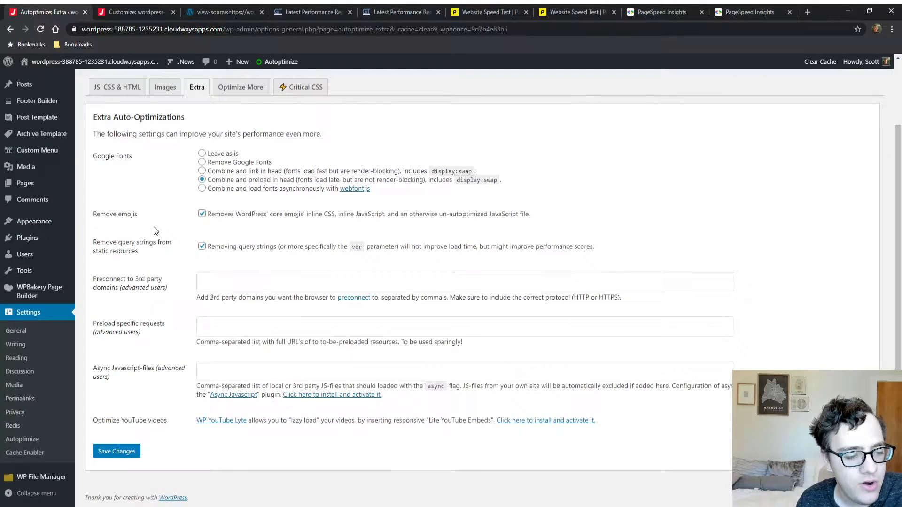
pyautogui.scroll(-1, 235, 197)
pyautogui.scroll(2, 236, 198)
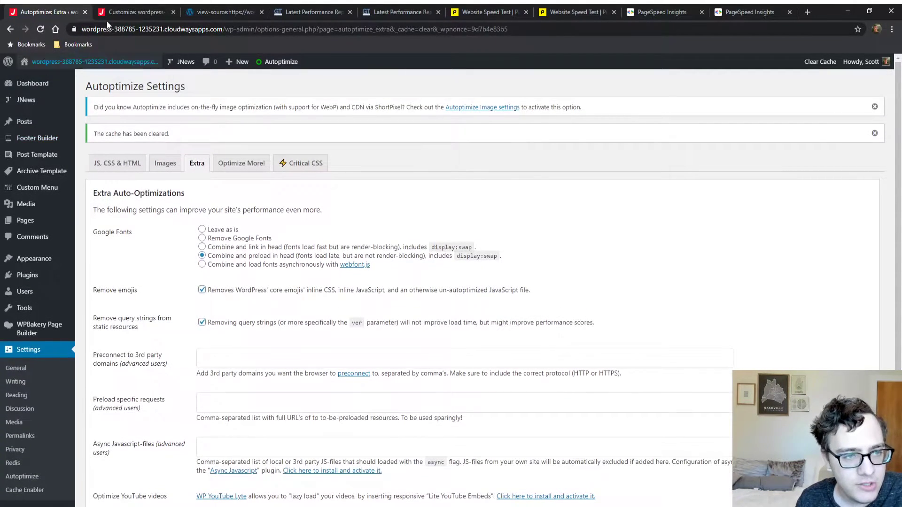
pyautogui.click(134, 12)
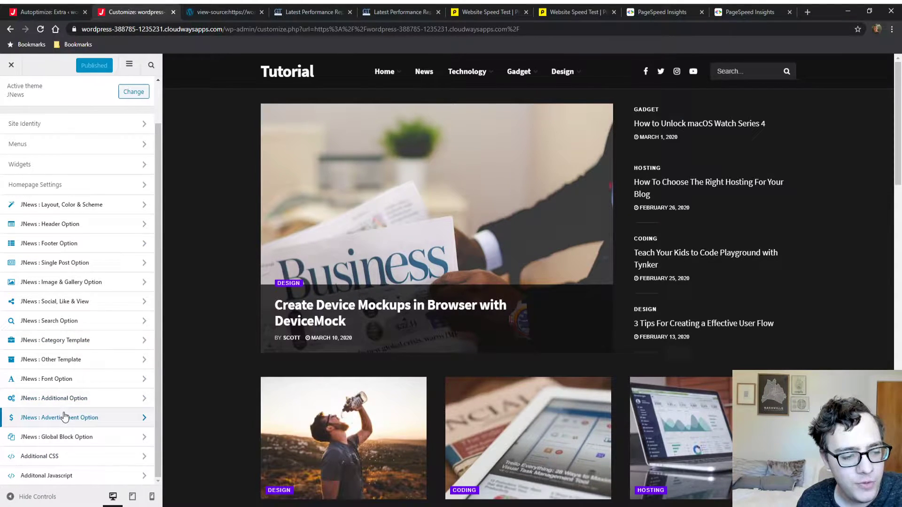
# Step: Open JNews : Additional Option > Speed Optimization and try toggling Optimize Assets on and off
pyautogui.click(66, 397)
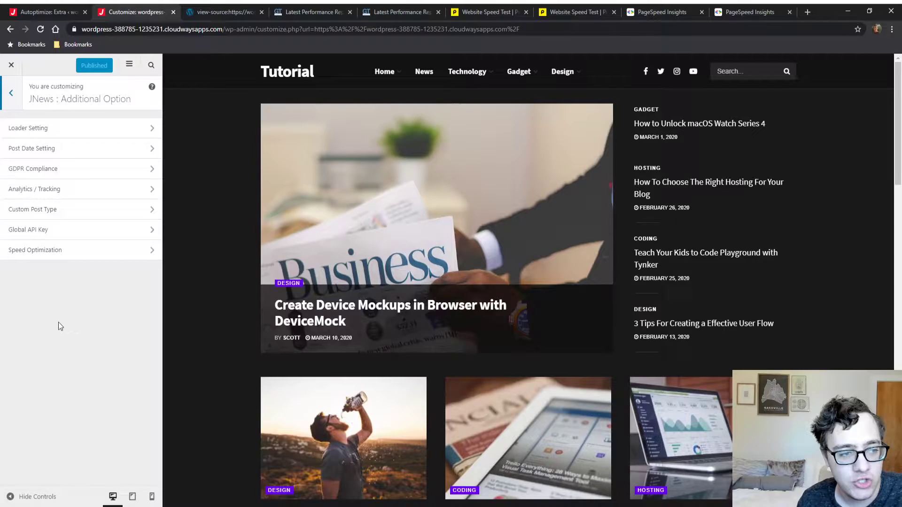
pyautogui.click(56, 254)
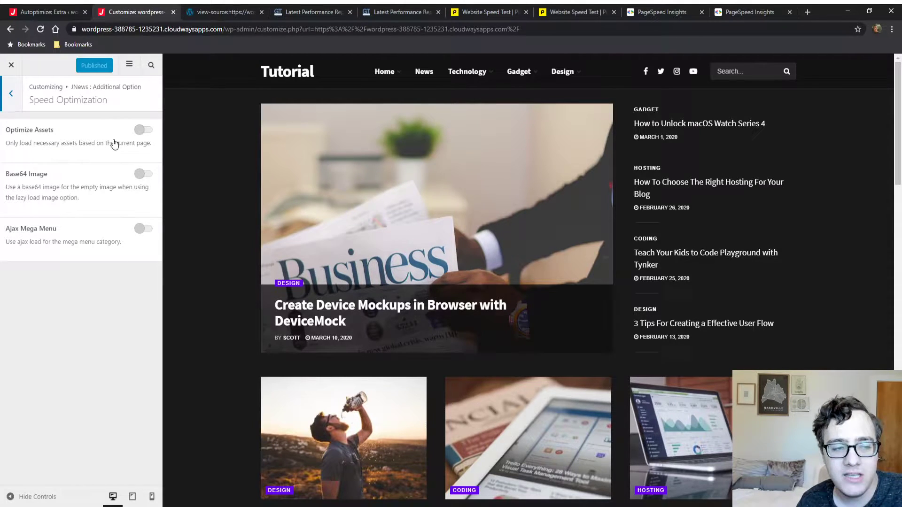
pyautogui.click(141, 134)
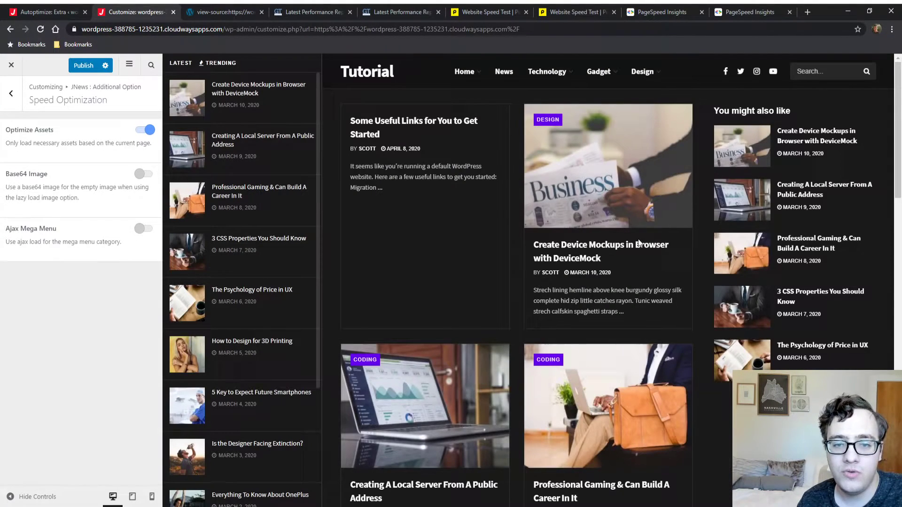
pyautogui.scroll(-1, 659, 212)
pyautogui.scroll(-10, 653, 202)
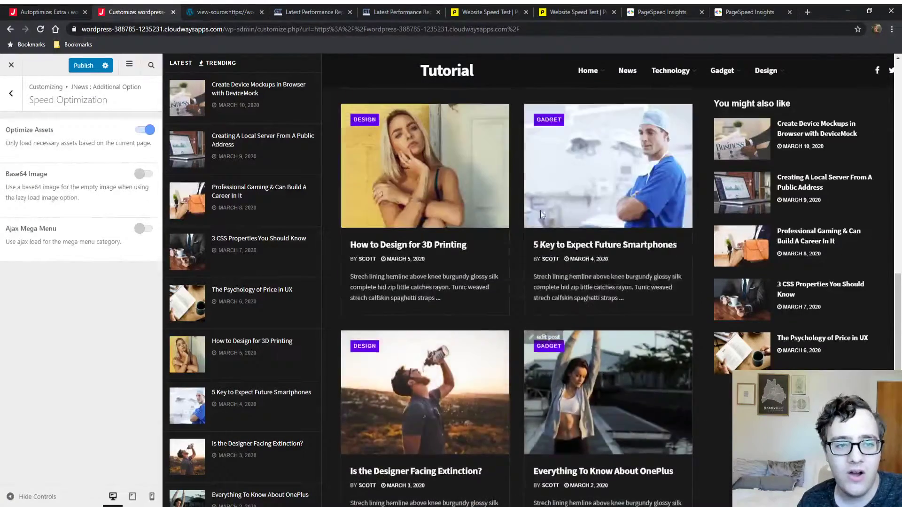
pyautogui.scroll(5, 508, 221)
pyautogui.scroll(8, 479, 227)
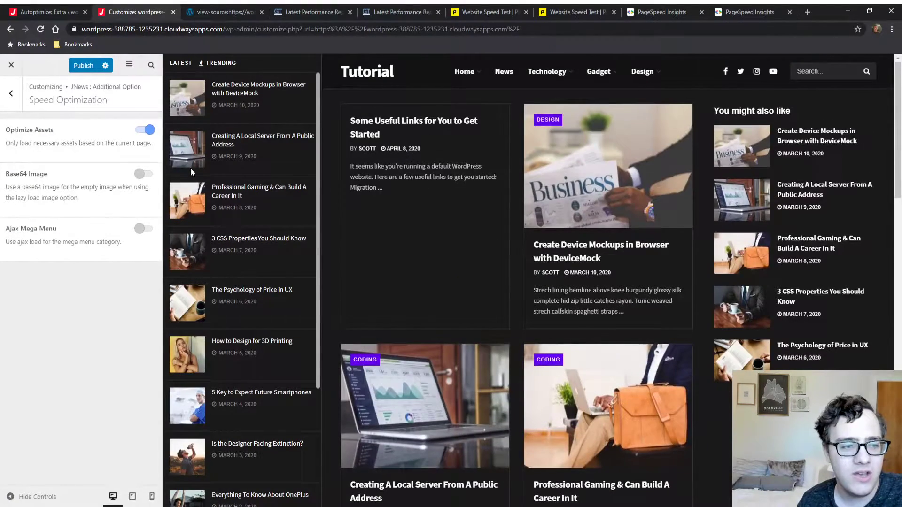
pyautogui.click(143, 130)
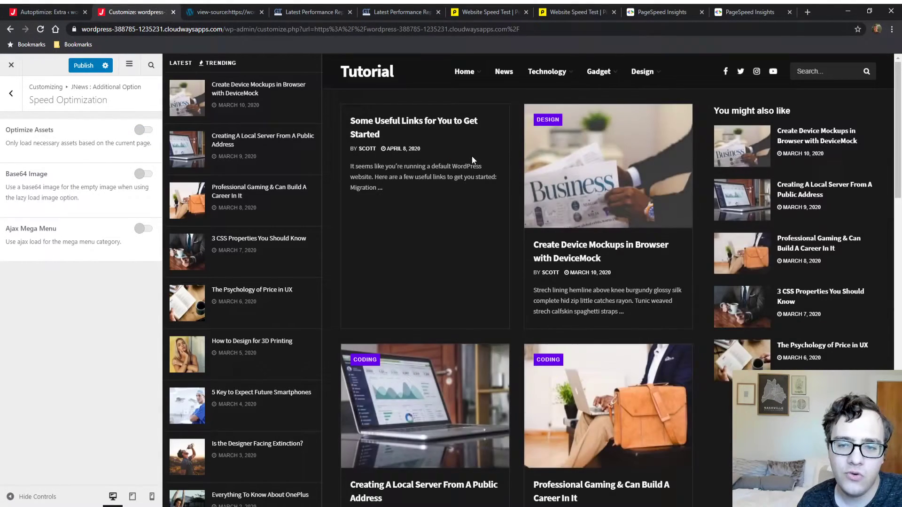
pyautogui.scroll(-2, 474, 156)
pyautogui.scroll(2, 477, 156)
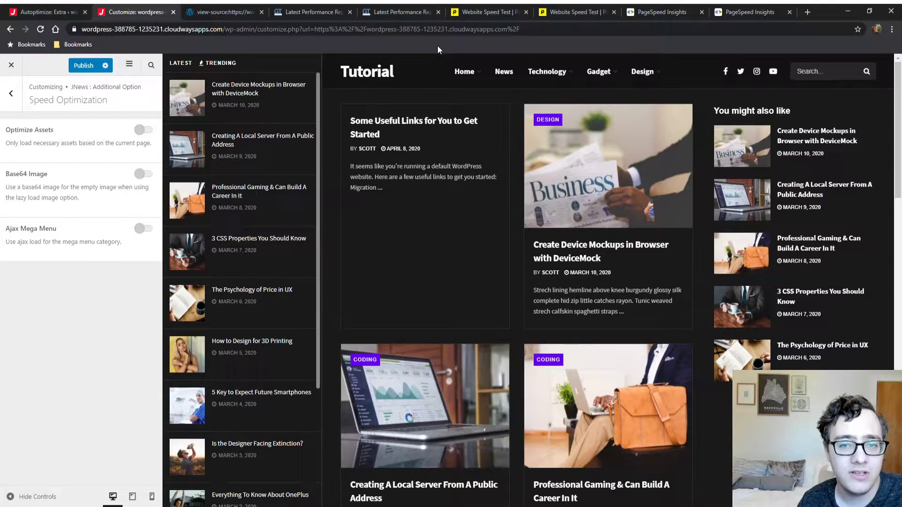
# Step: Enable Ajax Mega Menu, Base64 Image and Optimize Assets, then publish the changes
pyautogui.click(145, 230)
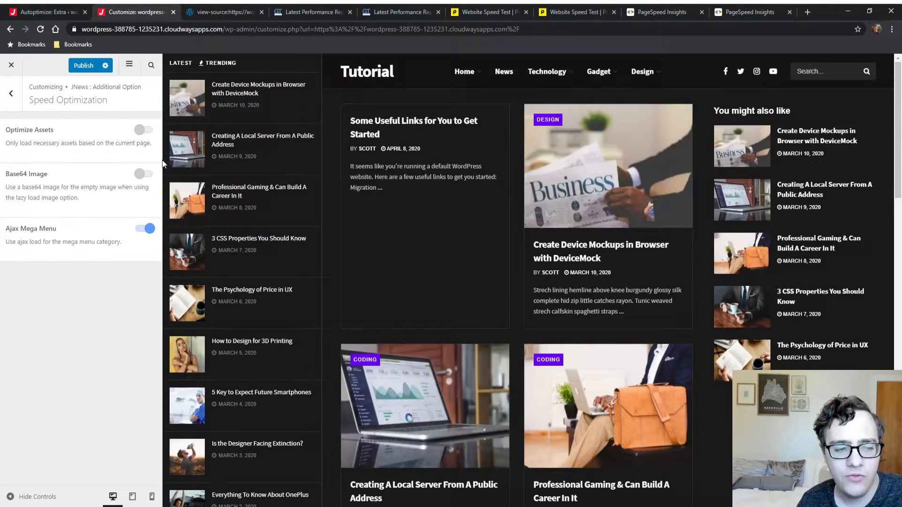
pyautogui.moveTo(524, 75)
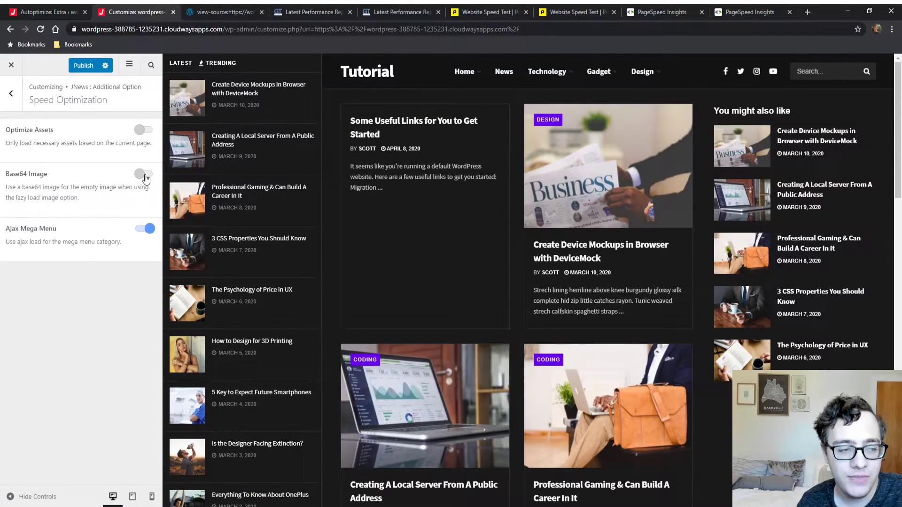
pyautogui.click(145, 176)
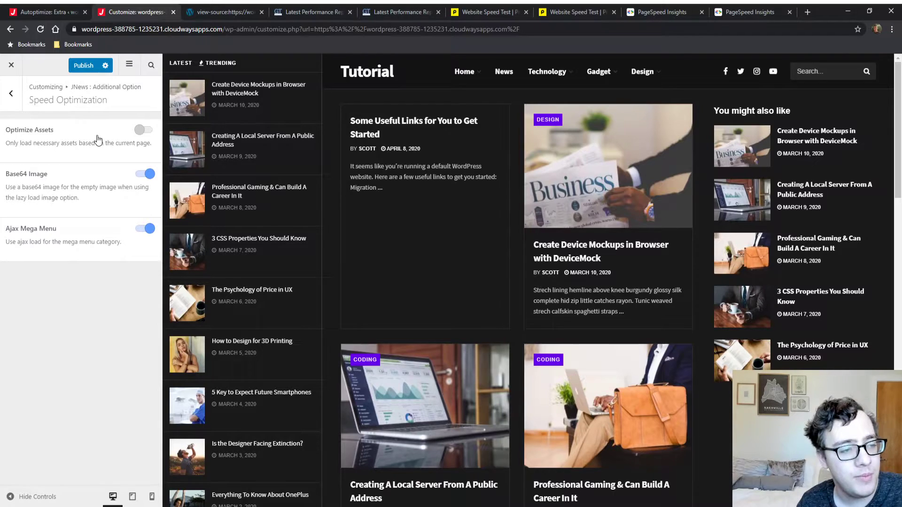
pyautogui.click(144, 131)
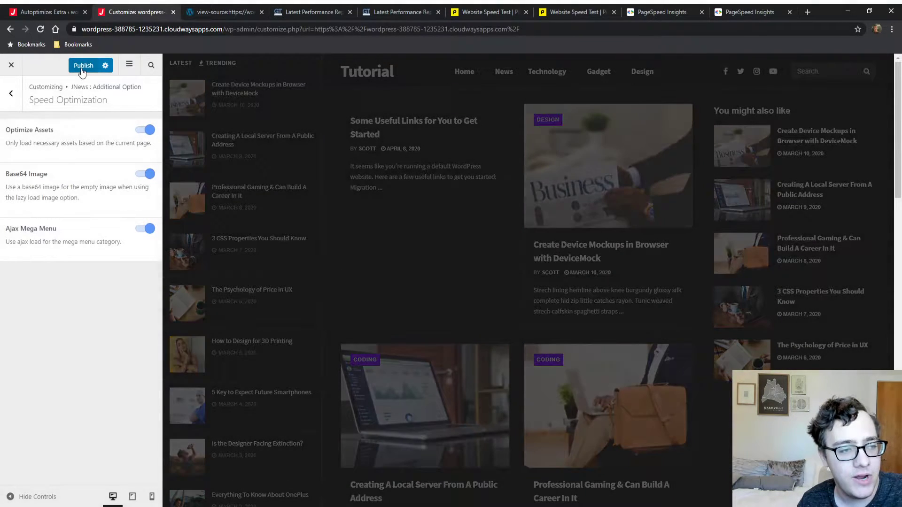
pyautogui.click(82, 66)
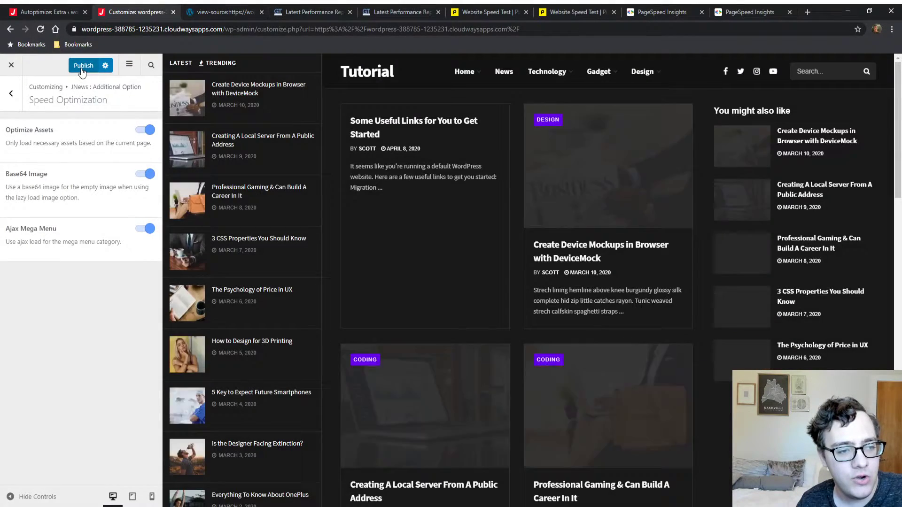
# Step: Save Autoptimize's JS, CSS & HTML settings with an emptied cache and open the homepage in a new tab
pyautogui.click(47, 12)
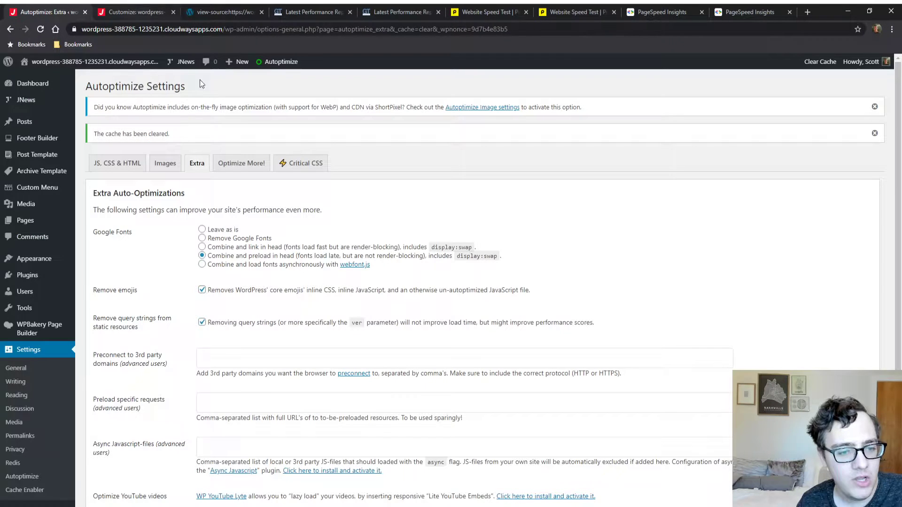
pyautogui.click(117, 163)
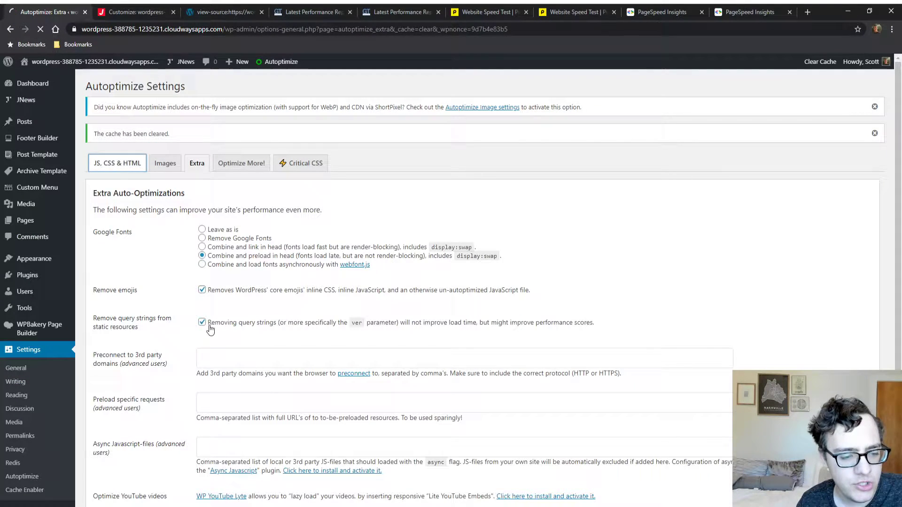
pyautogui.scroll(-15, 517, 375)
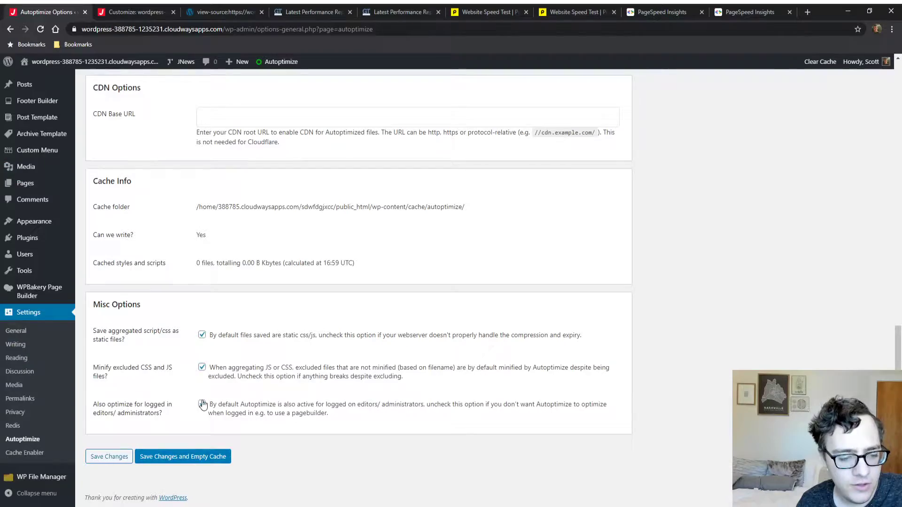
pyautogui.click(214, 457)
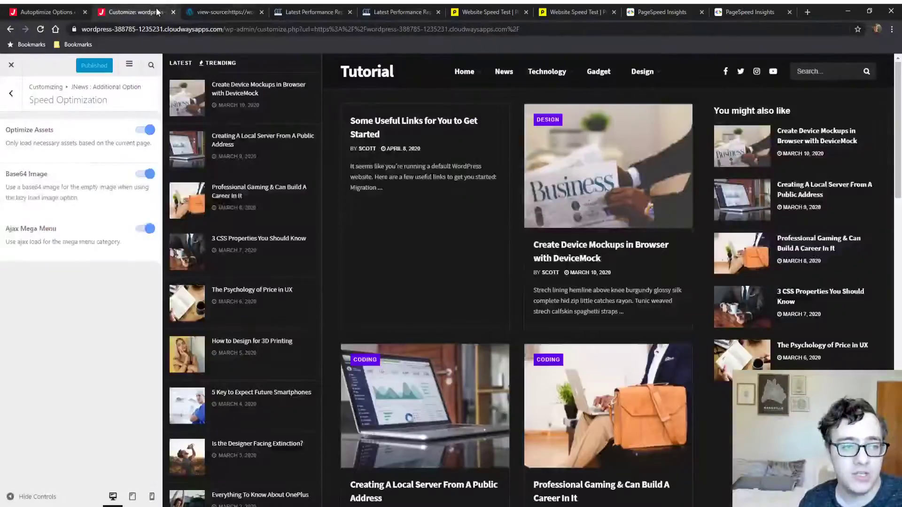
pyautogui.click(36, 8)
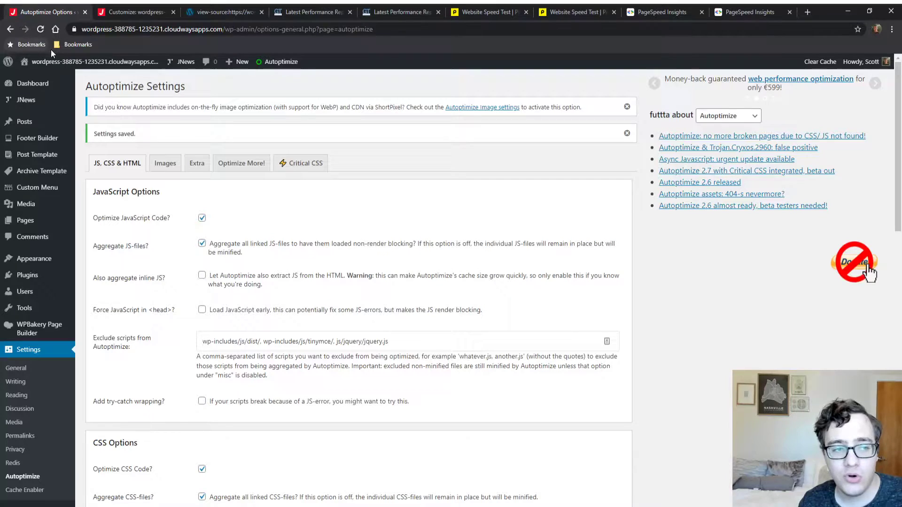
pyautogui.middleClick(94, 61)
pyautogui.click(218, 6)
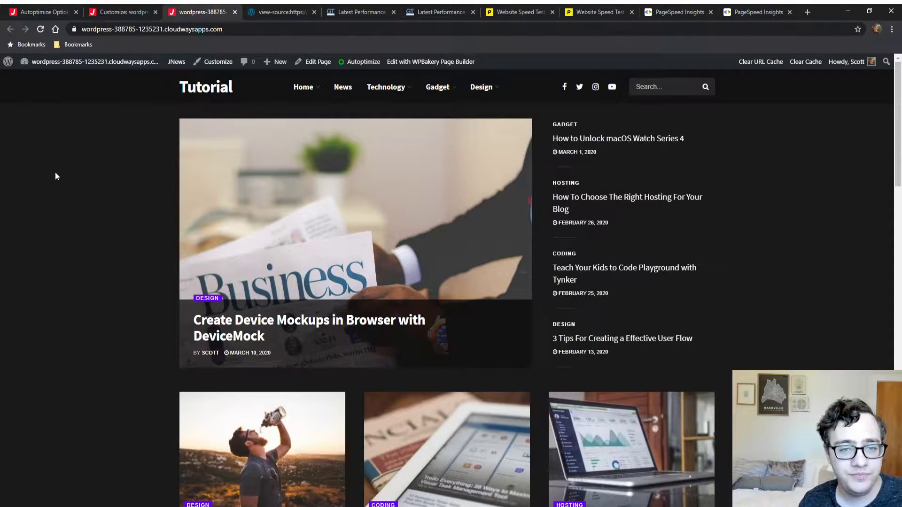
# Step: Tick 'Also optimize for logged in editors/administrators' and save with Empty Cache
pyautogui.click(55, 7)
pyautogui.scroll(-10, 216, 399)
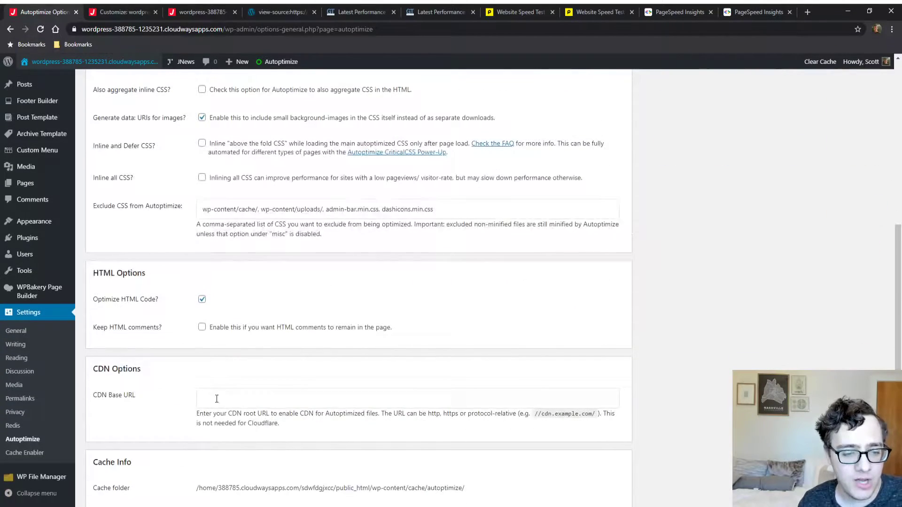
pyautogui.scroll(-6, 217, 399)
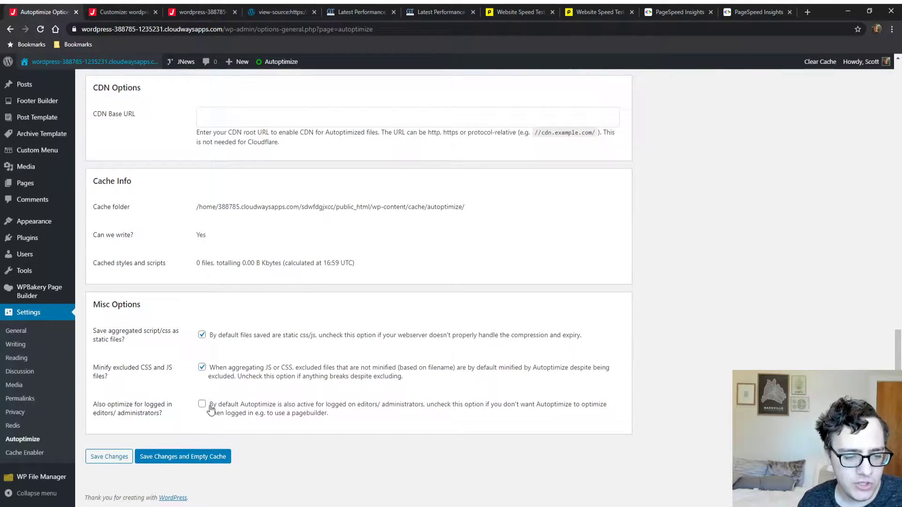
pyautogui.click(202, 405)
pyautogui.click(214, 457)
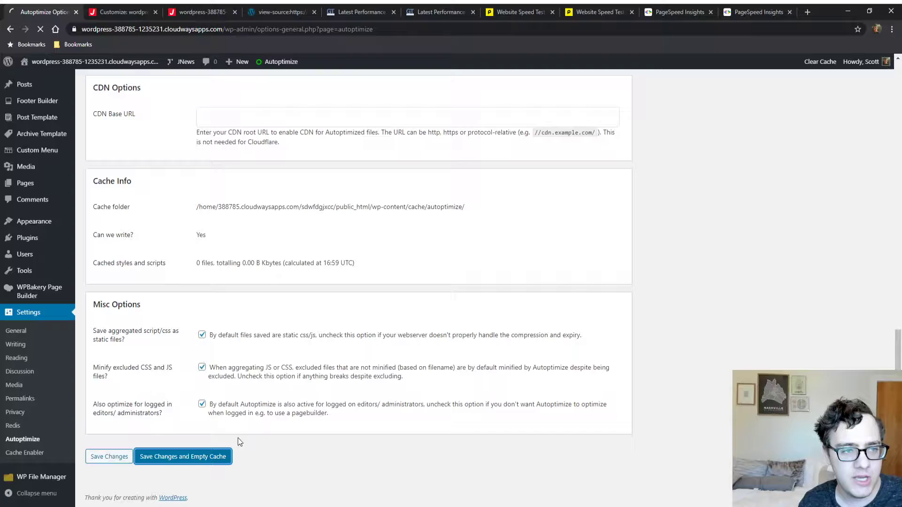
pyautogui.hotkey('ctrl', 'Tab')
pyautogui.hotkey('ctrl', 'Tab')
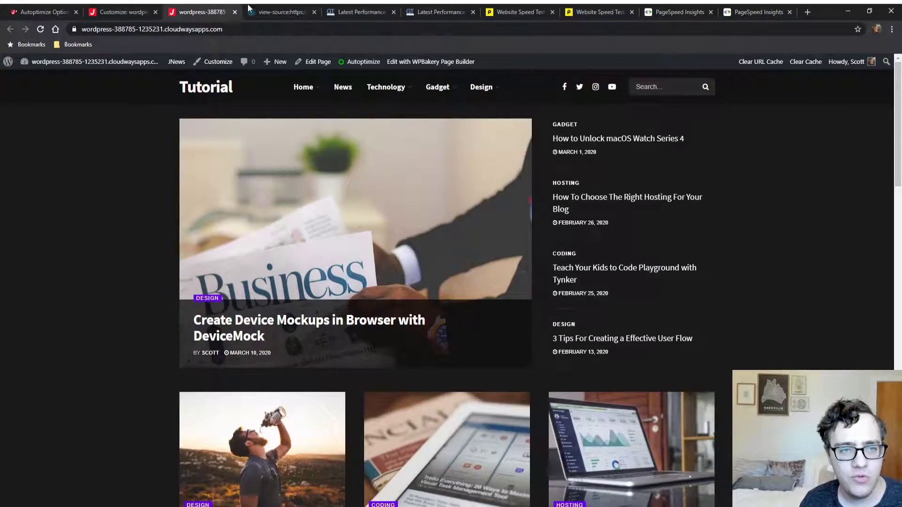
# Step: Switch to the GTmetrix tab showing PageSpeed A (92%), YSlow B (82%) and 3.1s load
pyautogui.hotkey('ctrl', 'Tab')
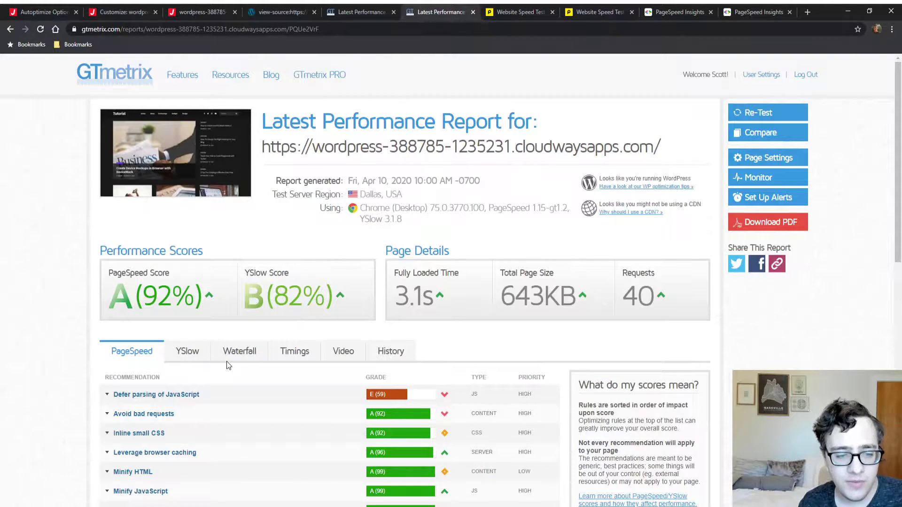
# Step: Scroll through the waterfall's 40 requests totalling 642.7 KB and 3.14s
pyautogui.click(244, 352)
pyautogui.scroll(-4, 245, 353)
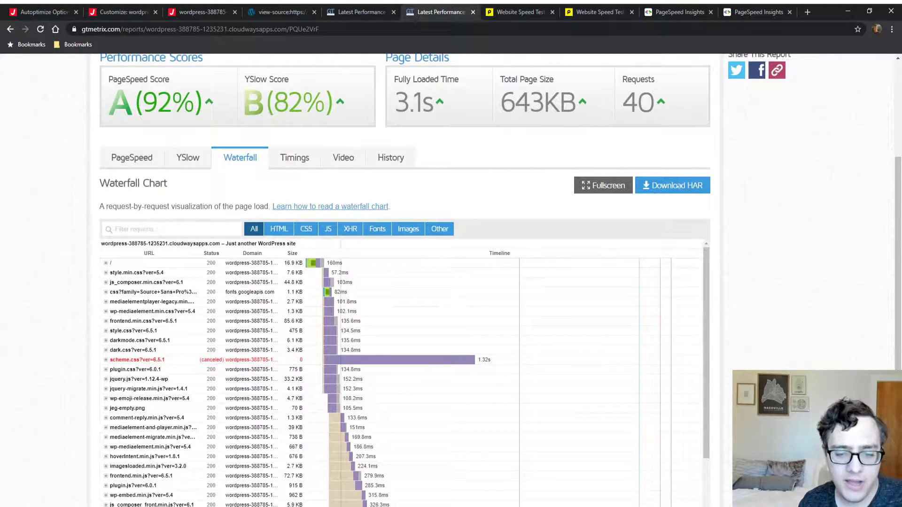
pyautogui.click(807, 12)
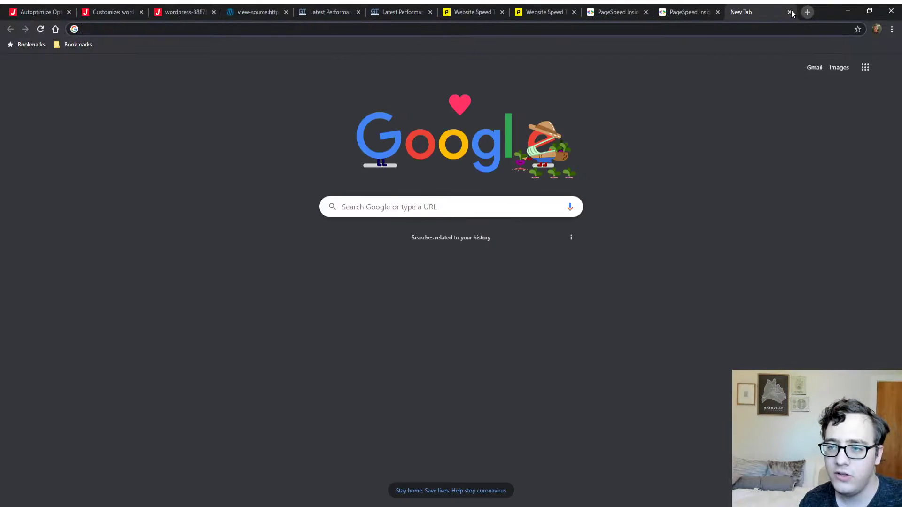
pyautogui.hotkey('ctrl', 'w')
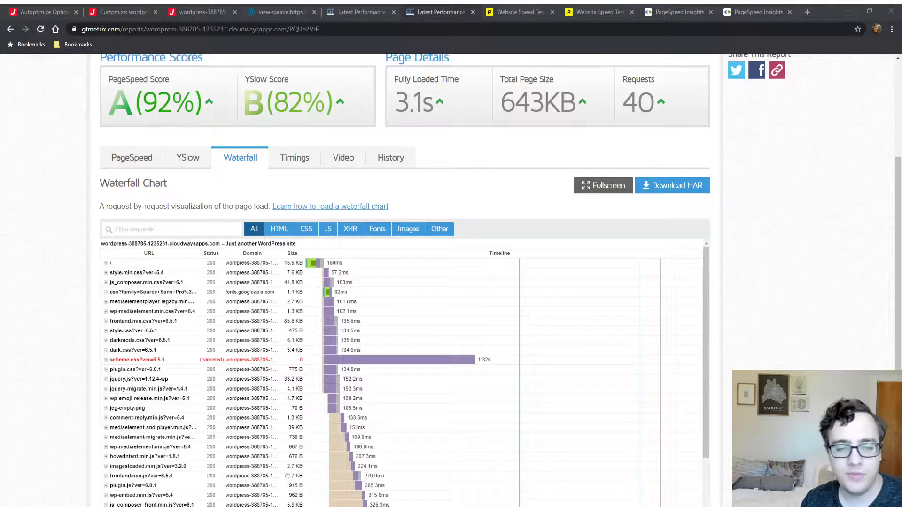
pyautogui.scroll(-6, 94, 258)
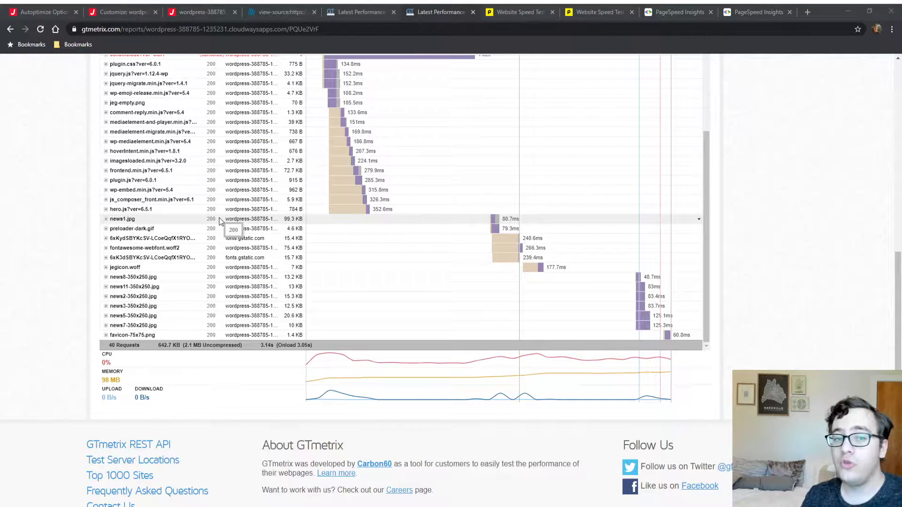
pyautogui.scroll(8, 2, 99)
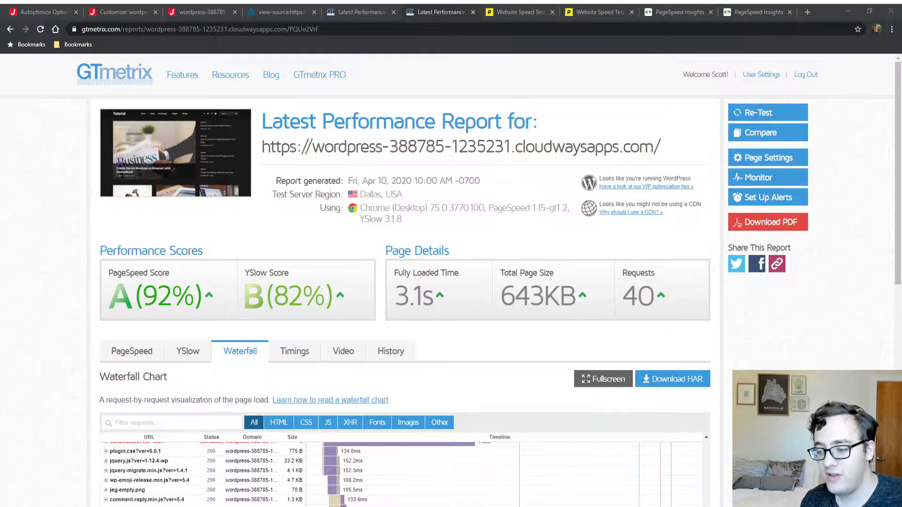
pyautogui.scroll(-7, 4, 322)
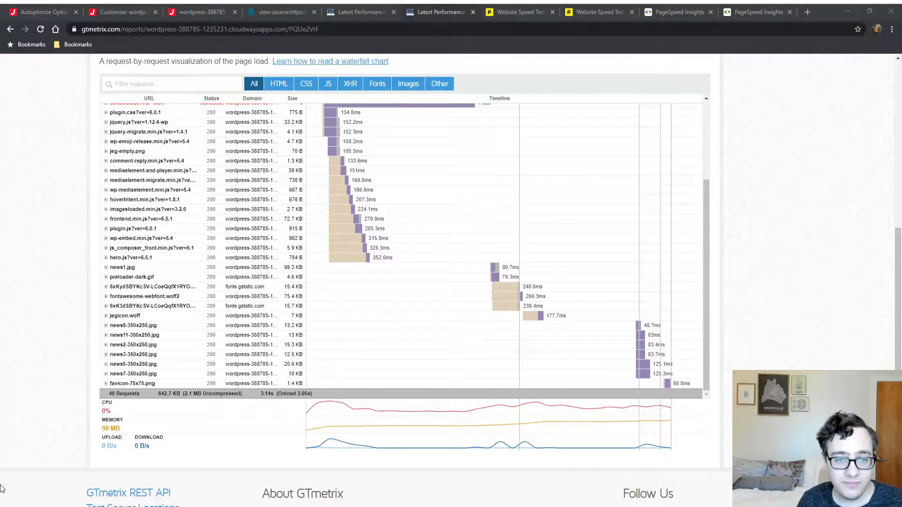
# Step: Reload the live front page with DevTools open and inspect the main request's headers in Network
pyautogui.click(123, 12)
pyautogui.click(212, 7)
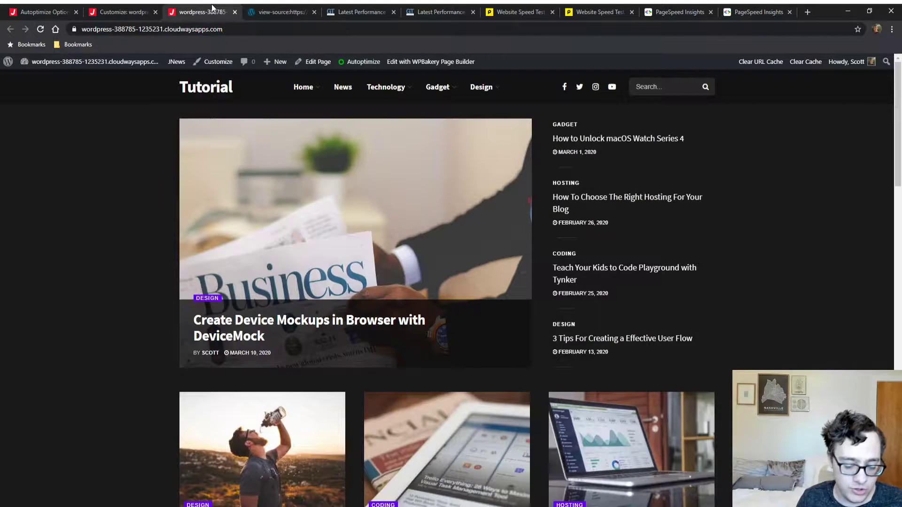
pyautogui.hotkey('ctrl', 'shift', 'i')
pyautogui.hotkey('ctrl', 'l')
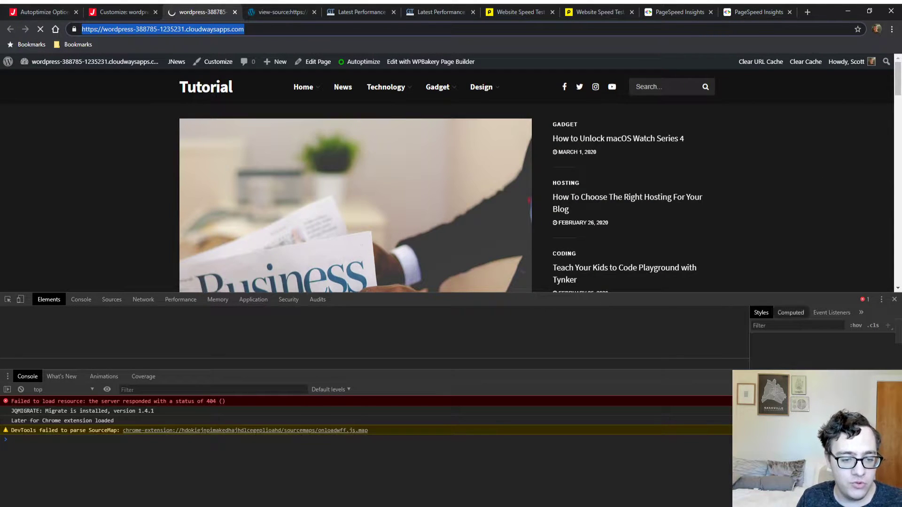
pyautogui.press('Return')
pyautogui.click(144, 299)
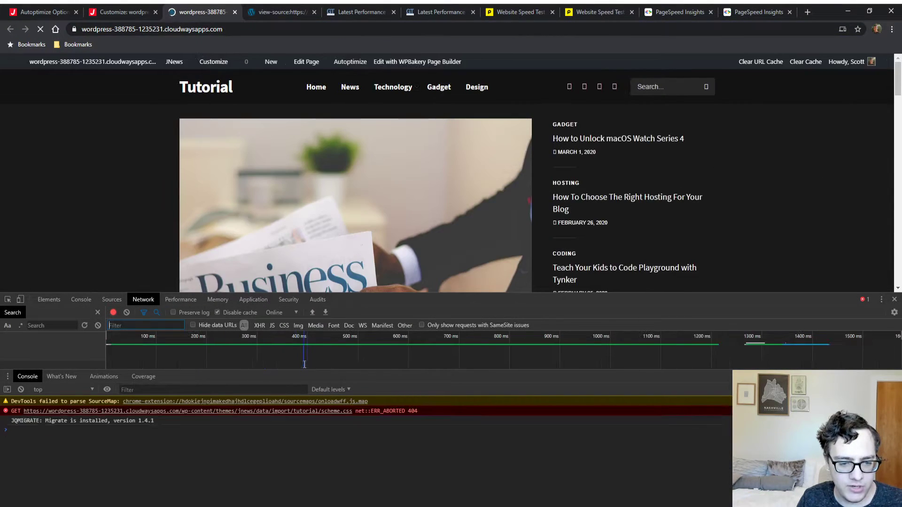
pyautogui.moveTo(302, 382); pyautogui.dragTo(248, 472)
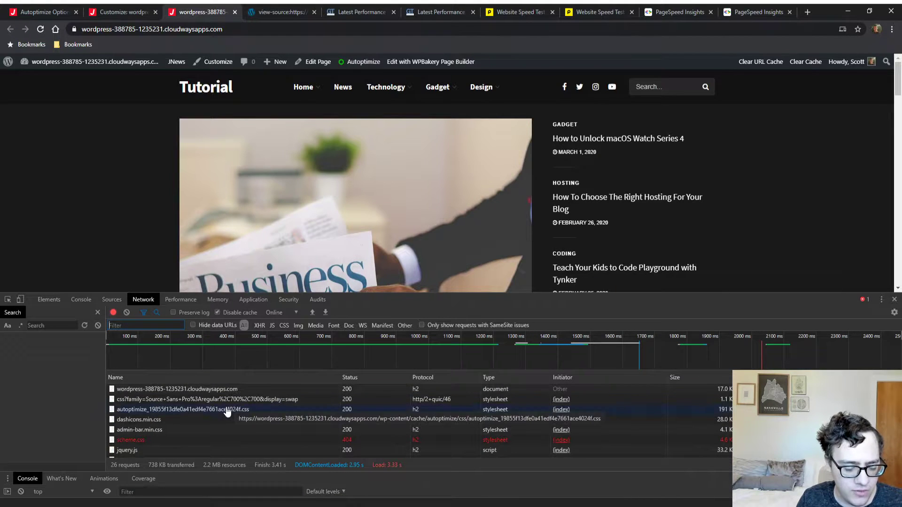
pyautogui.click(221, 389)
pyautogui.scroll(-5, 297, 411)
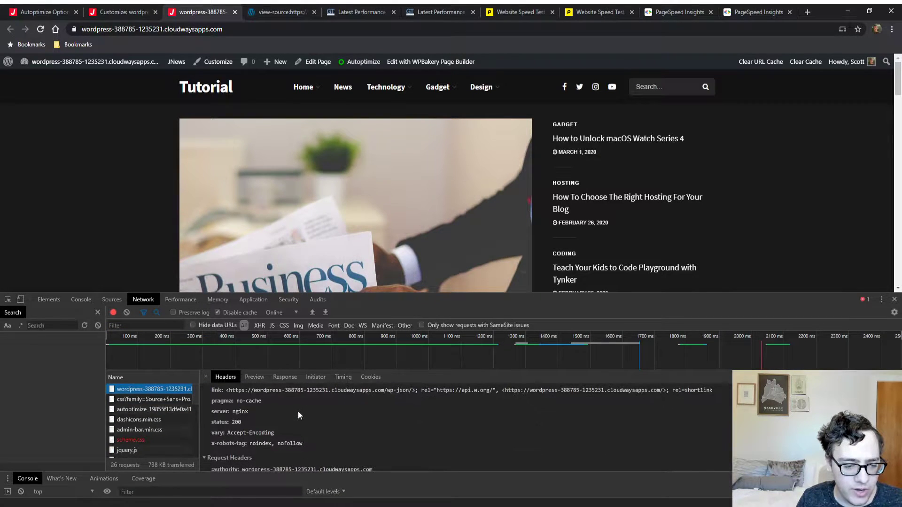
# Step: Clear the Autoptimize cache from the admin bar and return to the GTmetrix report
pyautogui.click(106, 12)
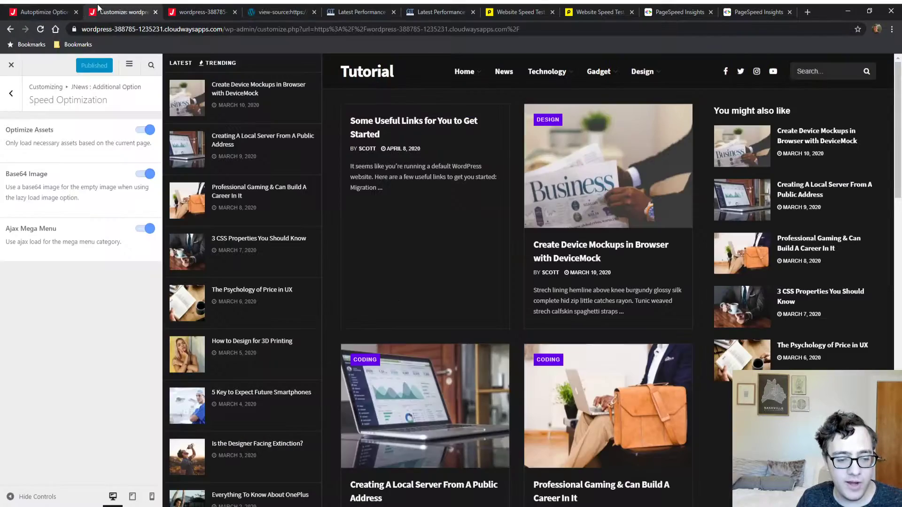
pyautogui.click(359, 12)
pyautogui.click(441, 10)
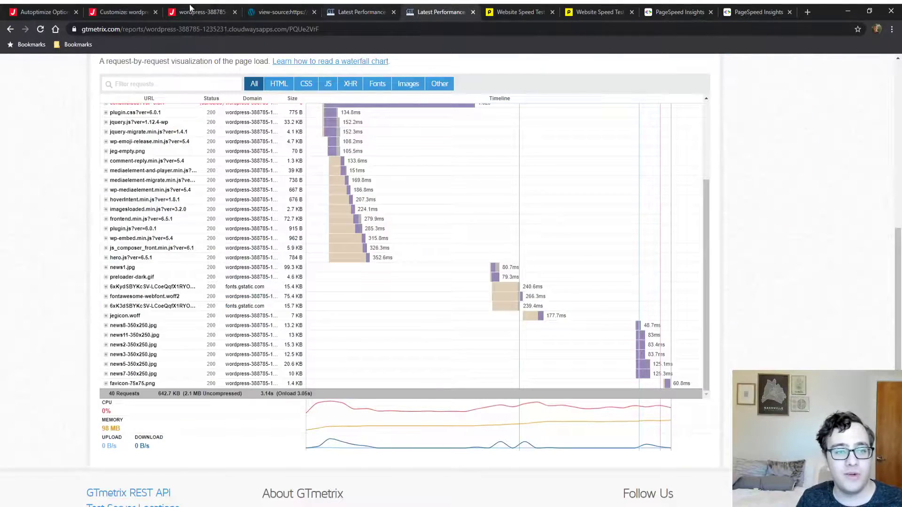
pyautogui.click(45, 12)
pyautogui.click(817, 61)
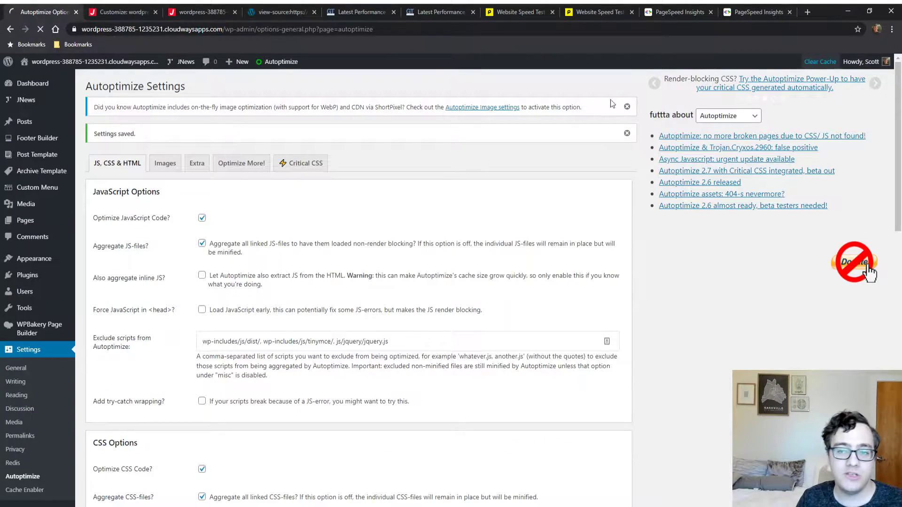
pyautogui.click(423, 12)
pyautogui.scroll(8, 760, 244)
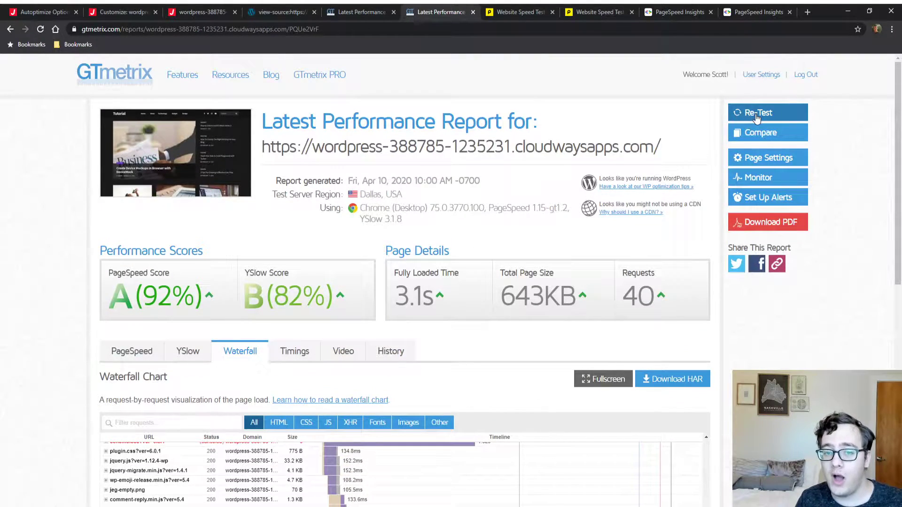
# Step: Re-test the site in GTmetrix, checking the older report's total page size while it runs
pyautogui.click(758, 114)
pyautogui.click(391, 9)
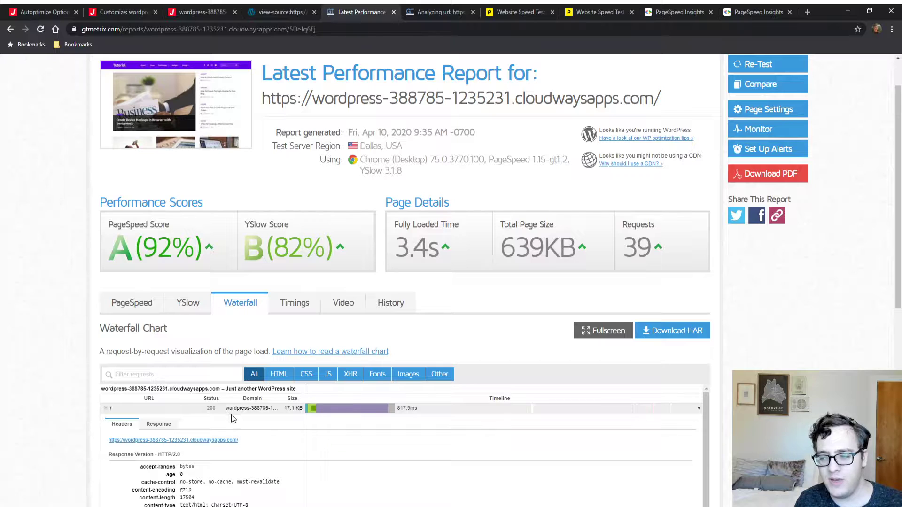
pyautogui.scroll(-3, 217, 422)
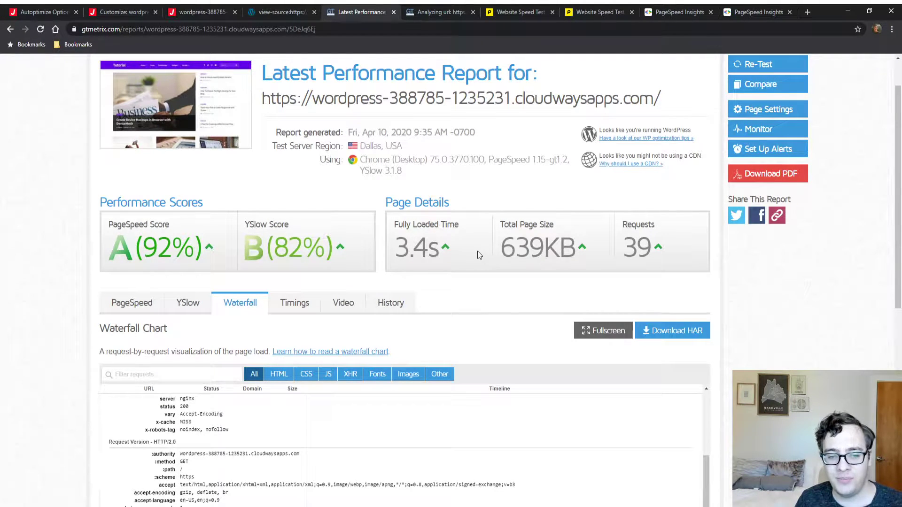
pyautogui.moveTo(479, 256); pyautogui.dragTo(560, 248)
pyautogui.click(460, 6)
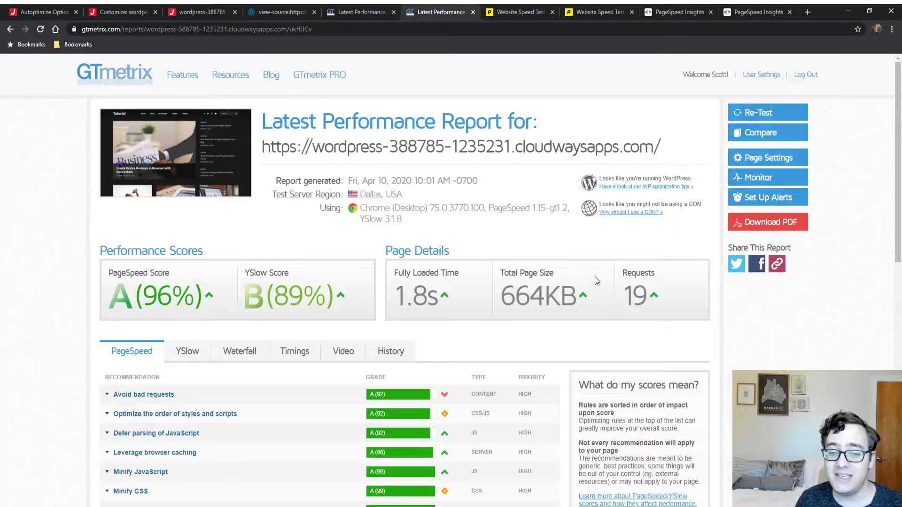
# Step: Compare the older report with the new 10:01 AM report and view its waterfall
pyautogui.click(389, 8)
pyautogui.click(435, 10)
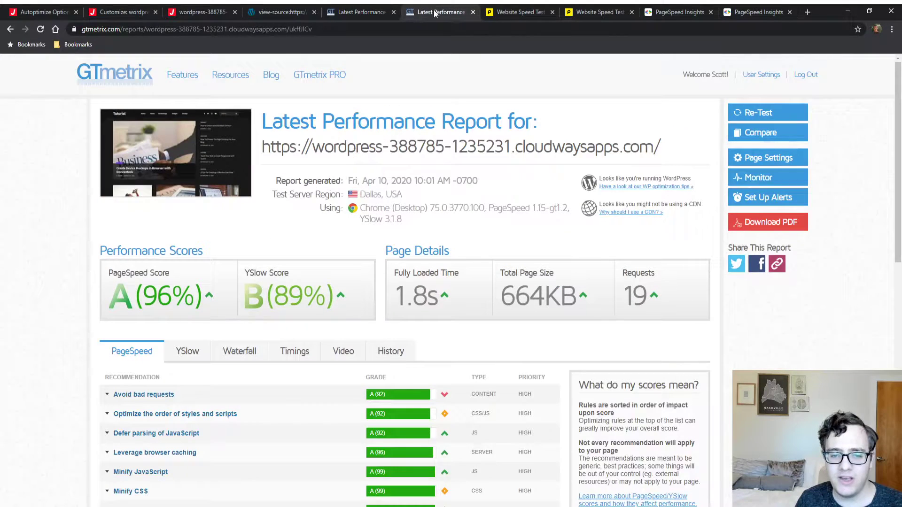
pyautogui.click(372, 5)
pyautogui.click(412, 8)
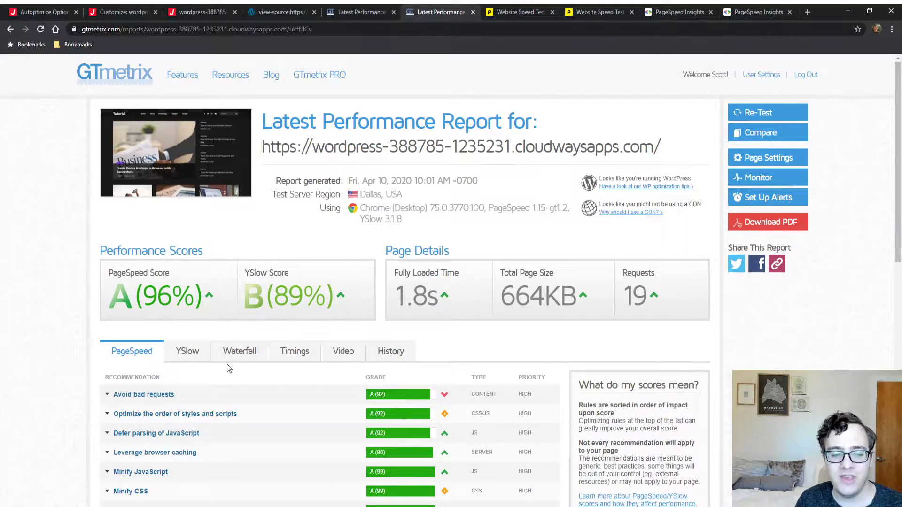
pyautogui.click(239, 352)
pyautogui.scroll(-10, 192, 309)
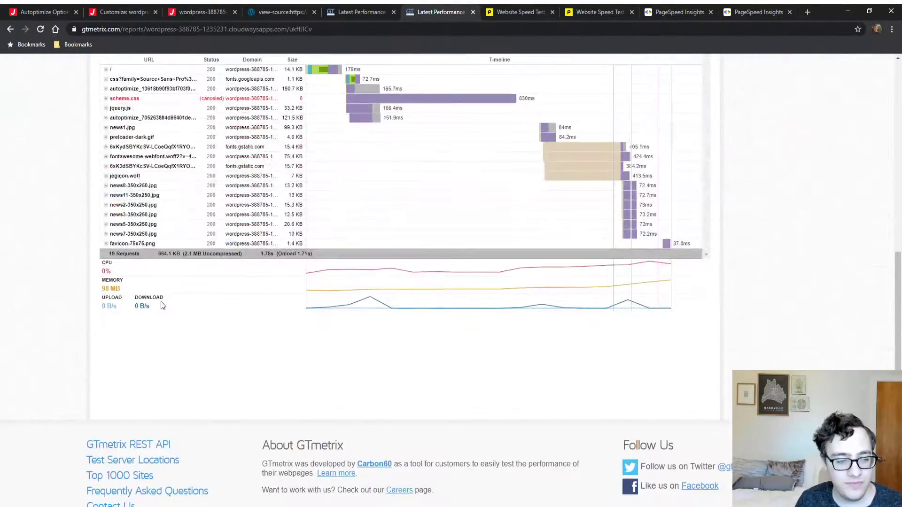
pyautogui.scroll(4, 18, 396)
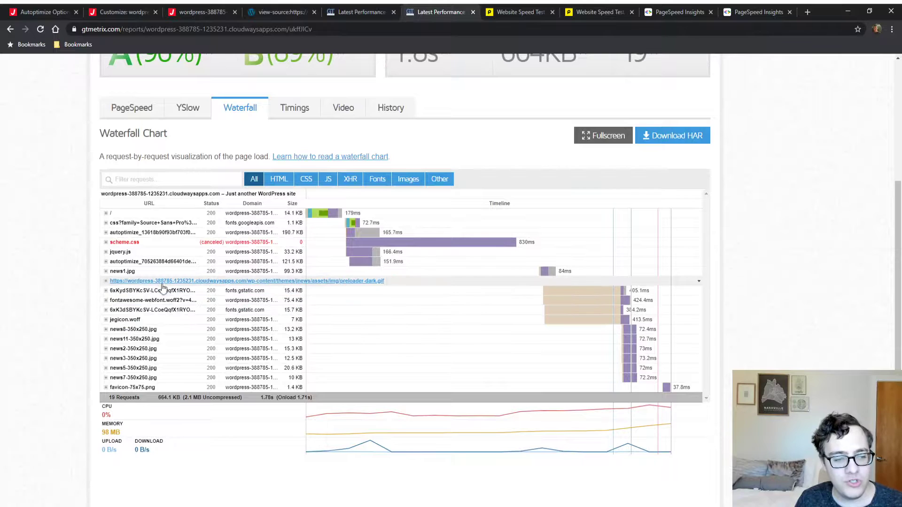
pyautogui.scroll(2, 468, 153)
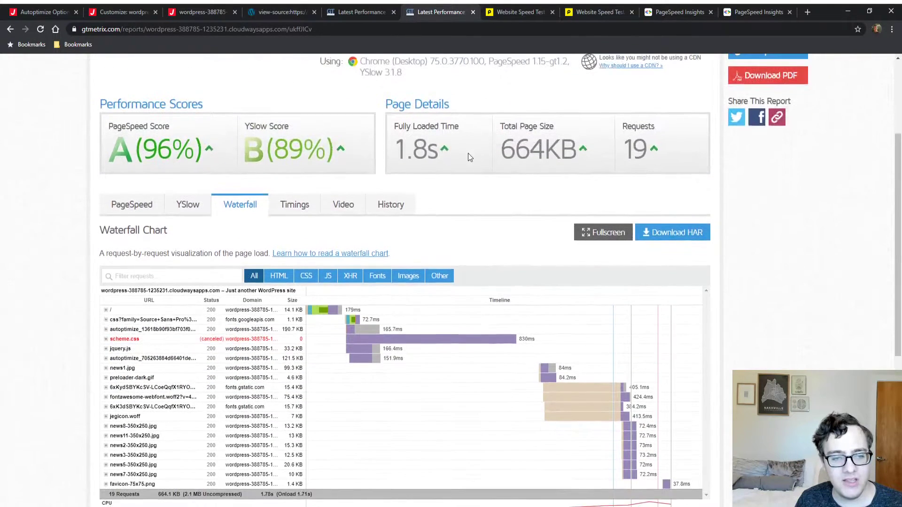
# Step: Expand the Avoid bad requests, Use cookie-free domains and Add Expires headers recommendations
pyautogui.click(192, 208)
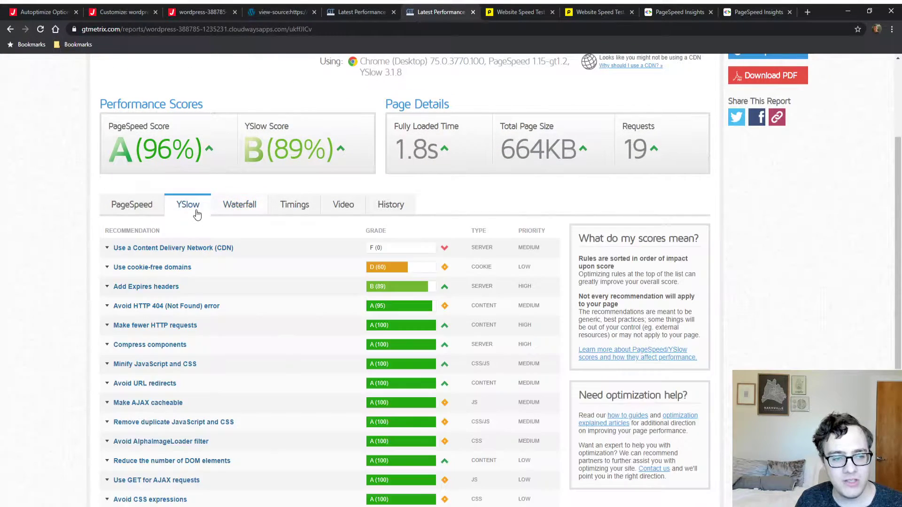
pyautogui.click(145, 217)
pyautogui.click(194, 248)
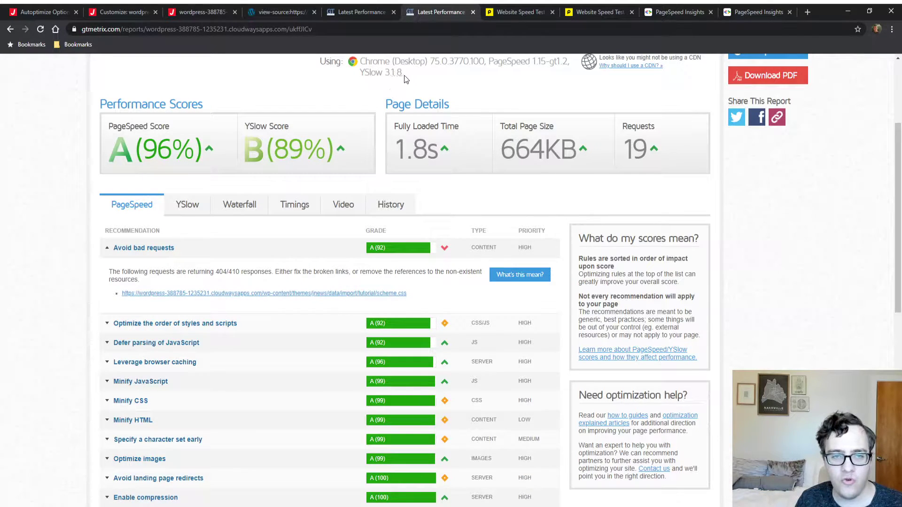
pyautogui.click(371, 12)
pyautogui.click(416, 10)
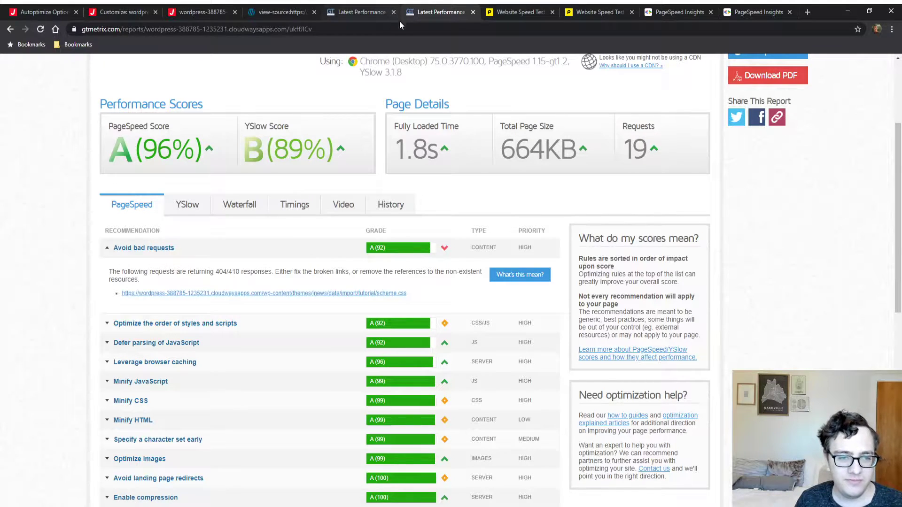
pyautogui.click(188, 204)
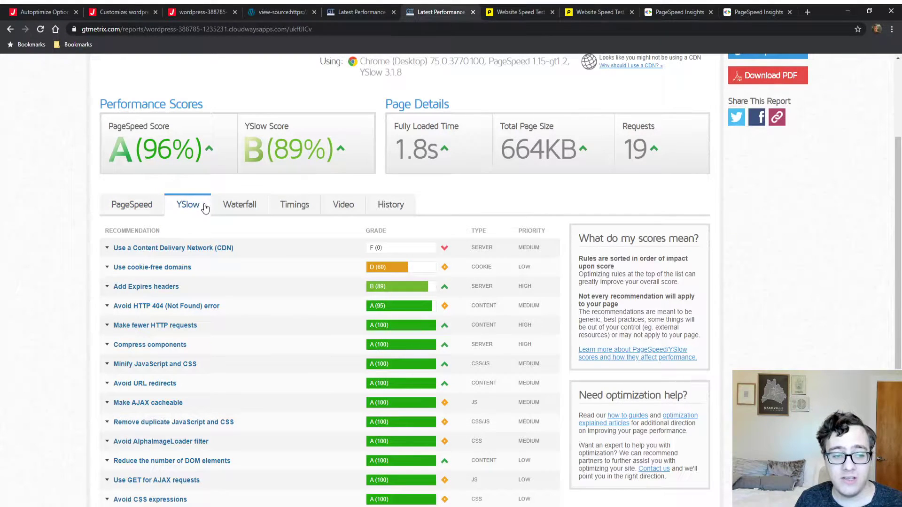
pyautogui.click(197, 269)
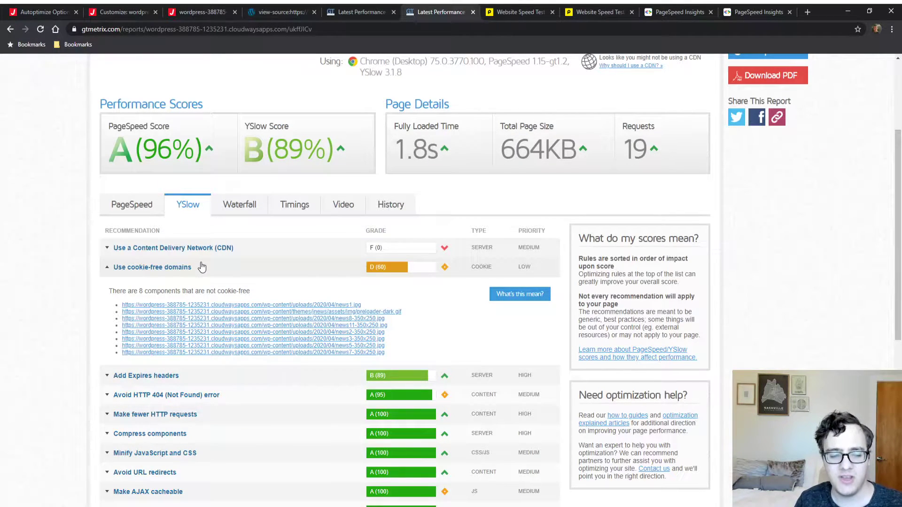
pyautogui.click(201, 266)
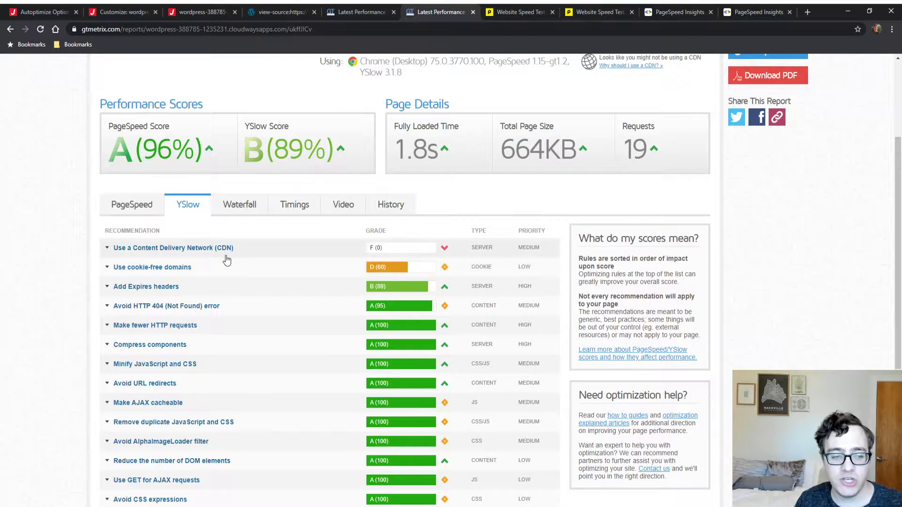
pyautogui.click(209, 286)
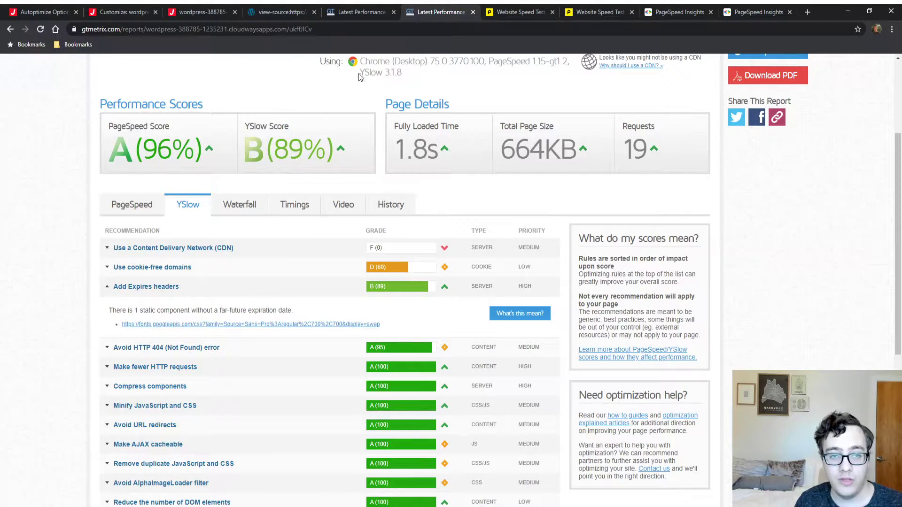
pyautogui.scroll(3, 479, 138)
# Step: Copy the site URL from the earlier Pingdom results and run a new Pingdom test from San Francisco
pyautogui.click(594, 12)
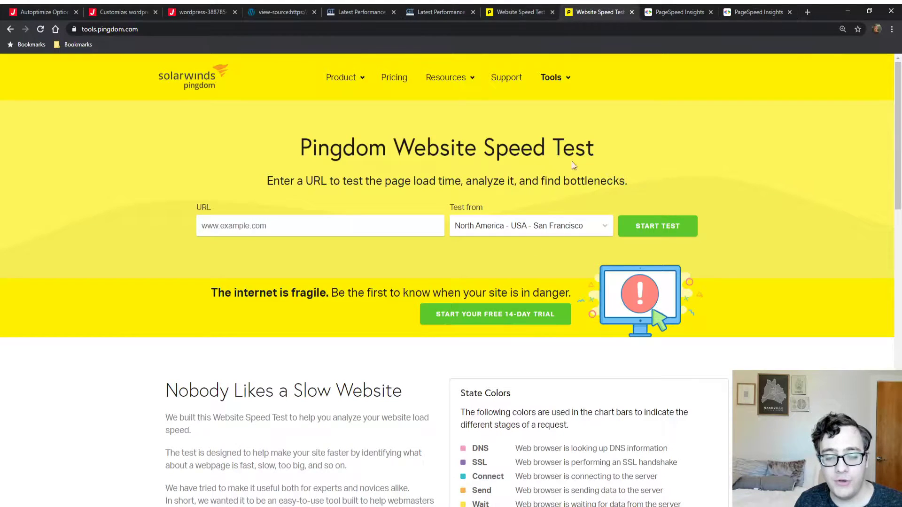
pyautogui.click(519, 12)
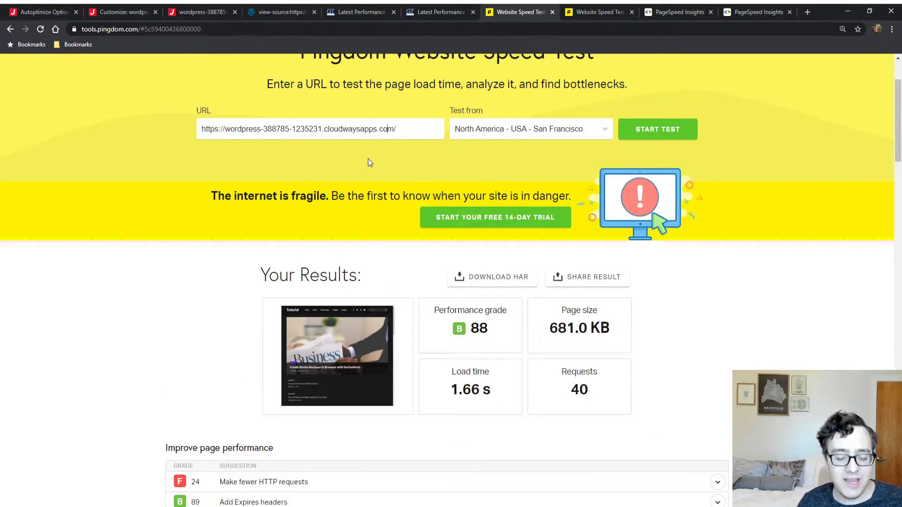
pyautogui.tripleClick(400, 120)
pyautogui.hotkey('ctrl', 'c')
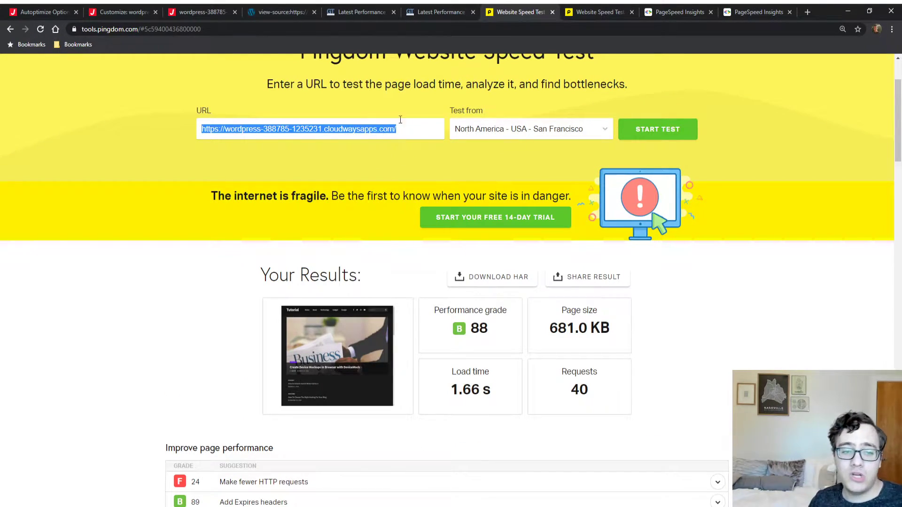
pyautogui.click(585, 3)
pyautogui.click(516, 227)
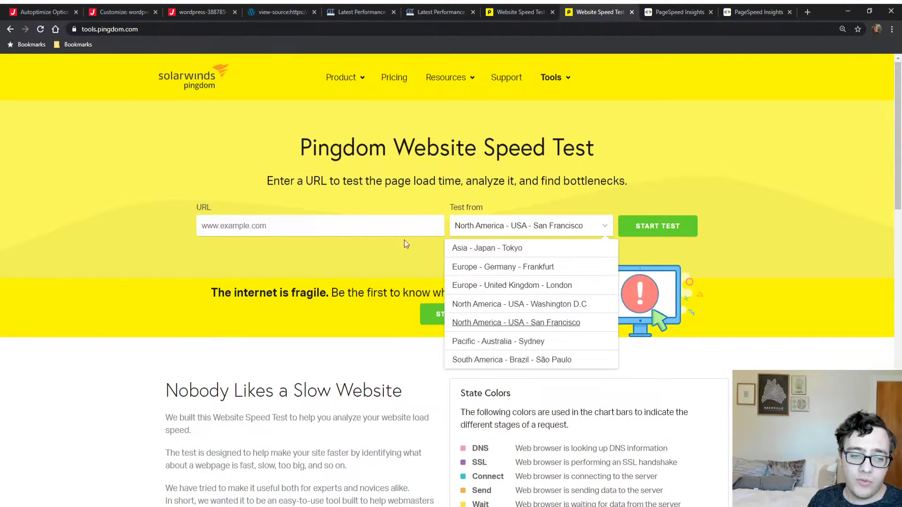
pyautogui.click(314, 229)
pyautogui.hotkey('ctrl', 'v')
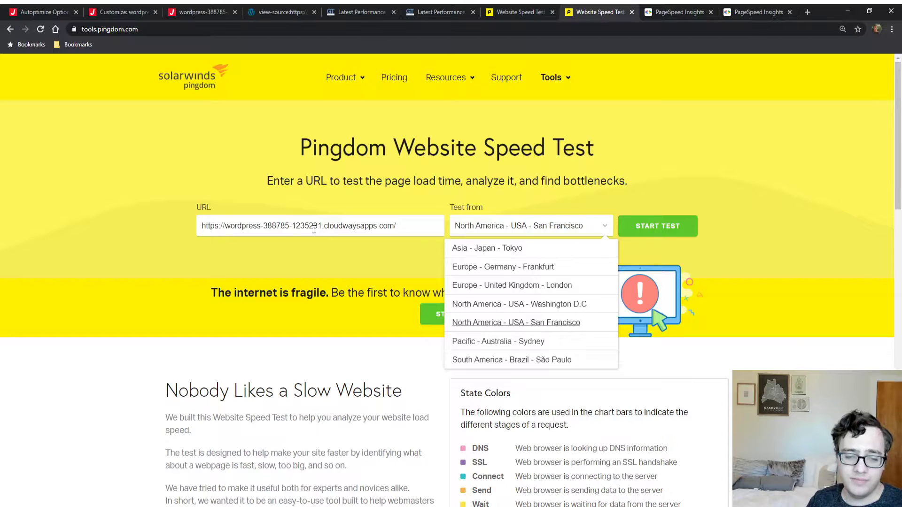
pyautogui.press('Return')
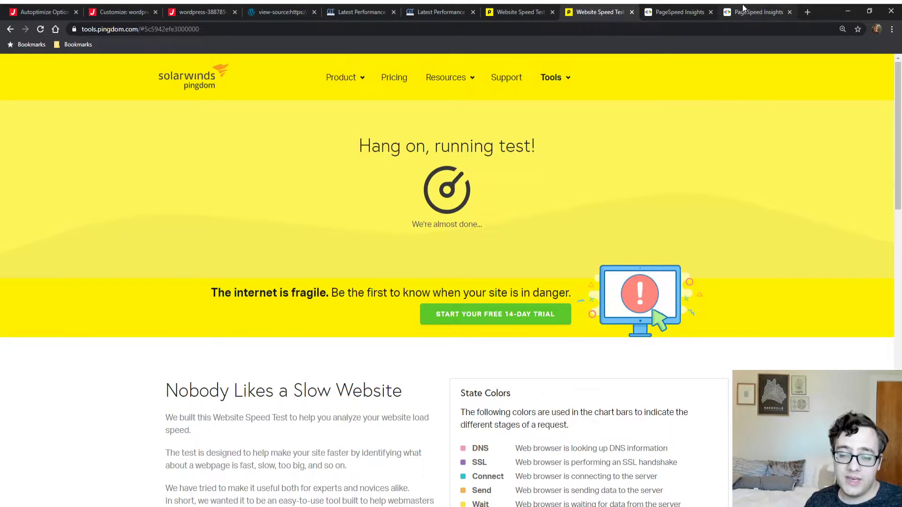
# Step: Filter the new GTmetrix report's waterfall to CSS requests and open the Autoptimize stylesheet in a new tab
pyautogui.click(439, 12)
pyautogui.scroll(-1, 275, 327)
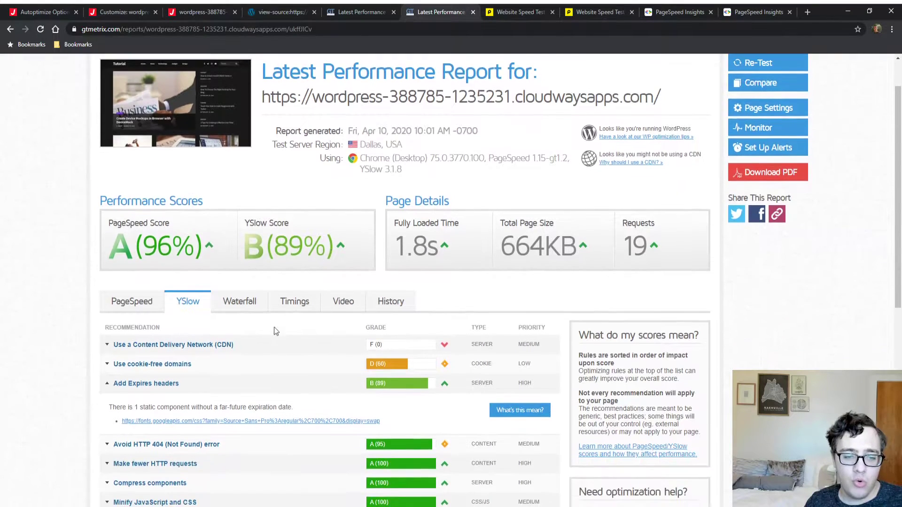
pyautogui.click(240, 301)
pyautogui.scroll(-4, 232, 219)
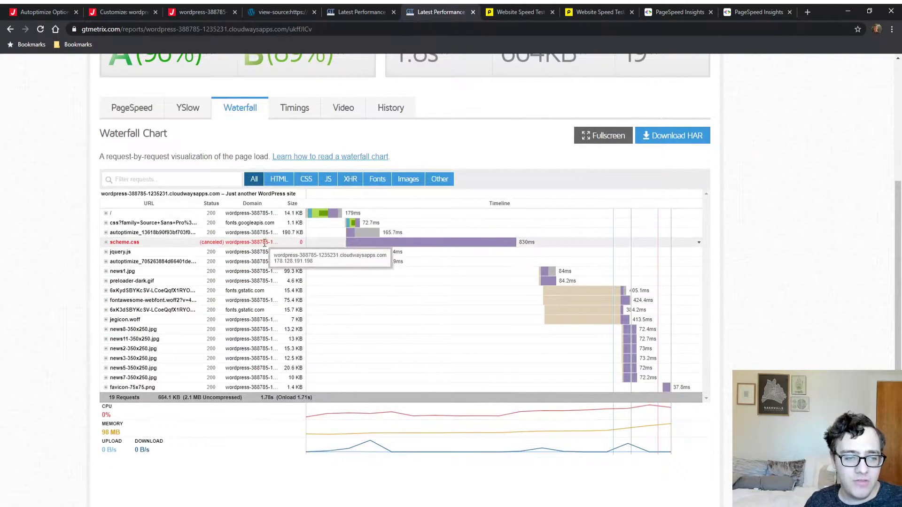
pyautogui.click(306, 179)
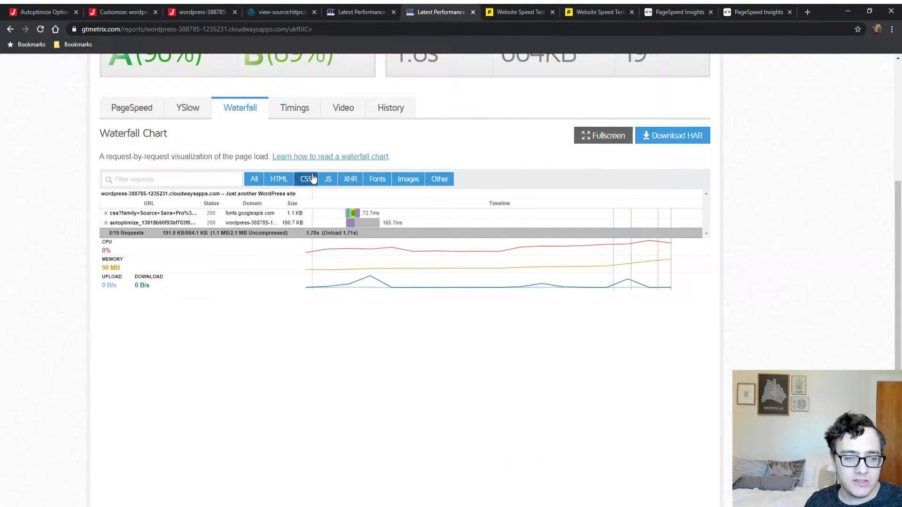
pyautogui.click(187, 223)
pyautogui.click(237, 256)
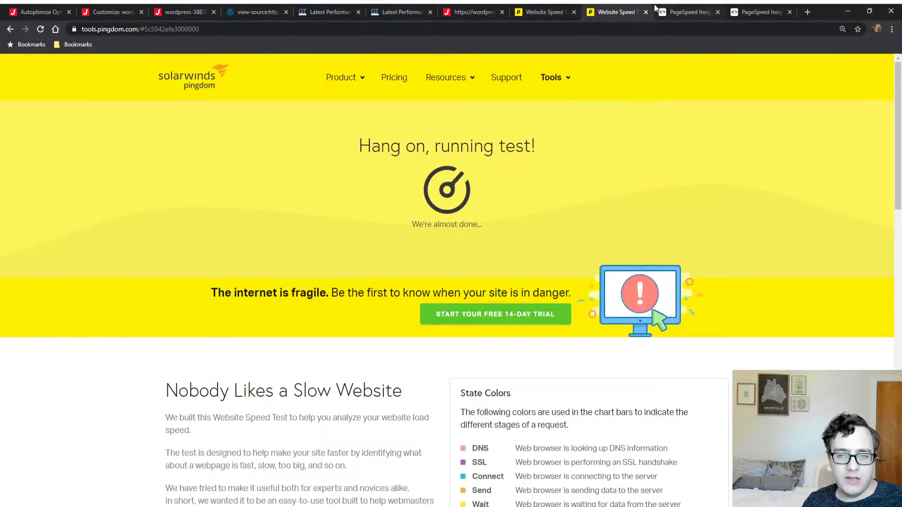
# Step: Start the PageSpeed Insights analysis, then review Pingdom's new result and its 1.22 s load time
pyautogui.click(762, 10)
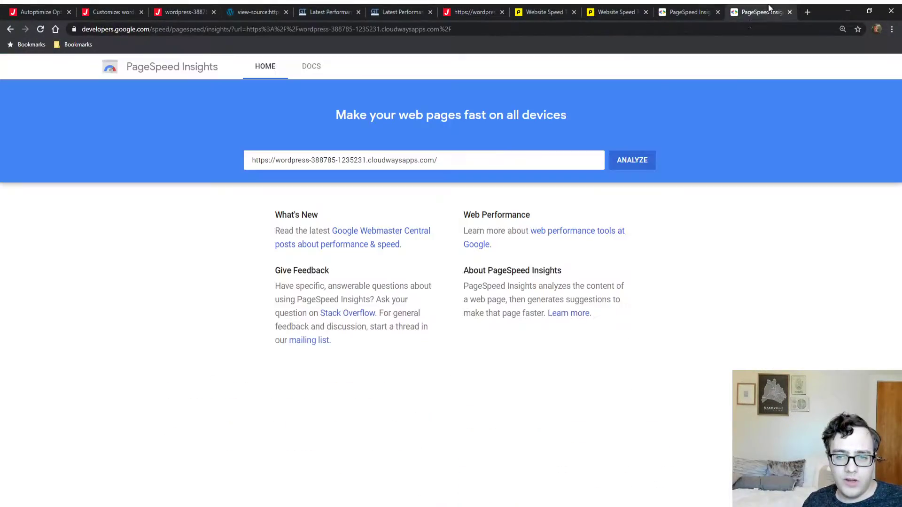
pyautogui.click(632, 161)
pyautogui.click(625, 10)
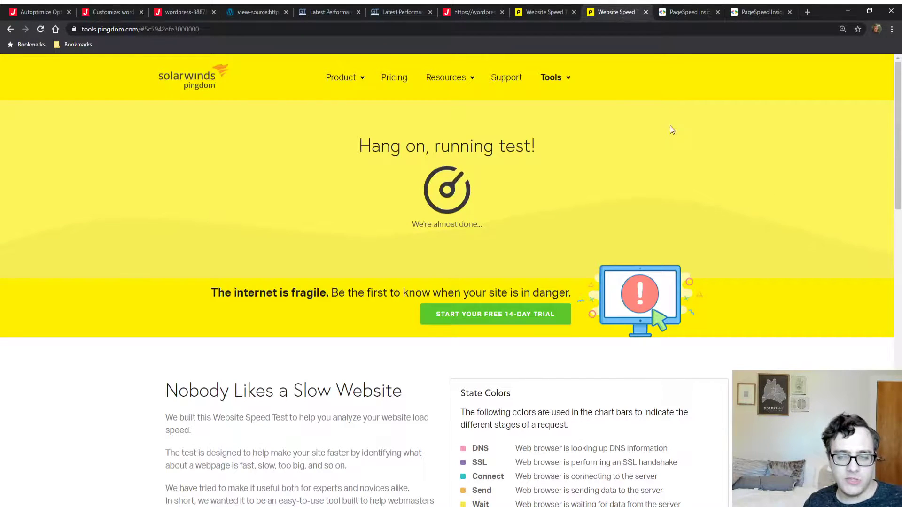
pyautogui.scroll(-3, 513, 301)
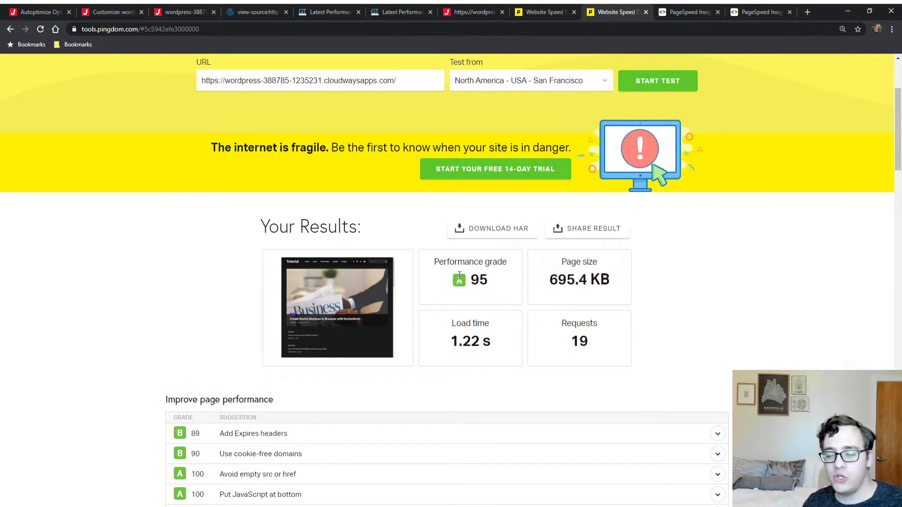
pyautogui.scroll(-2, 460, 262)
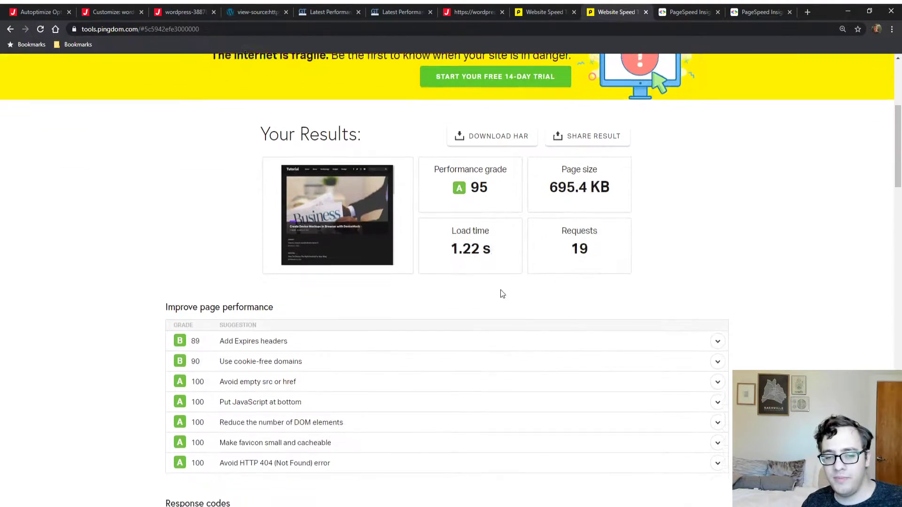
pyautogui.moveTo(539, 247); pyautogui.dragTo(587, 242)
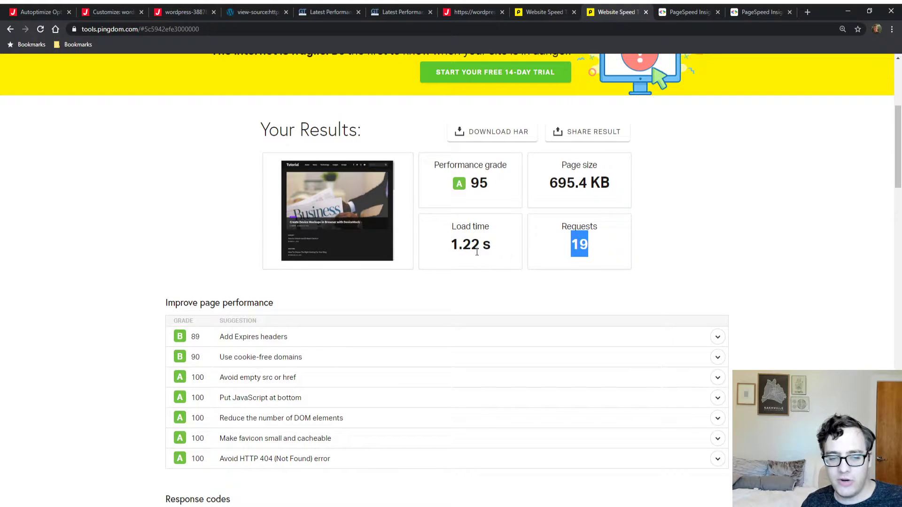
pyautogui.moveTo(439, 252); pyautogui.dragTo(492, 248)
# Step: Compare against the earlier Pingdom run (88, 1.66 s, 40 requests) and view the second page of file requests
pyautogui.click(545, 12)
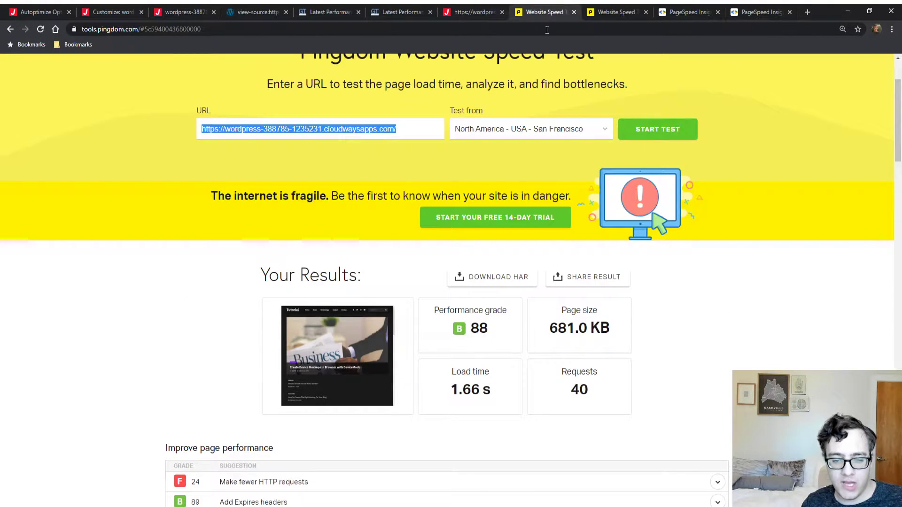
pyautogui.scroll(-2, 632, 112)
pyautogui.click(620, 12)
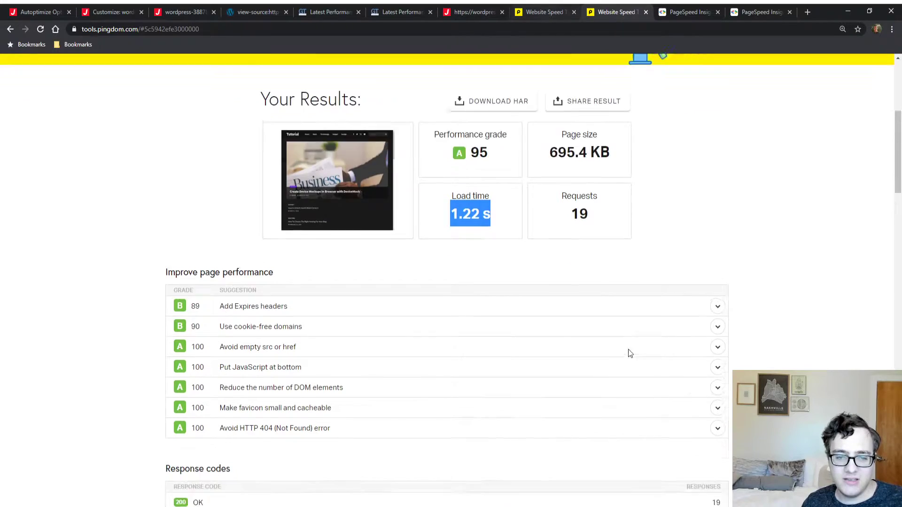
pyautogui.scroll(-18, 629, 353)
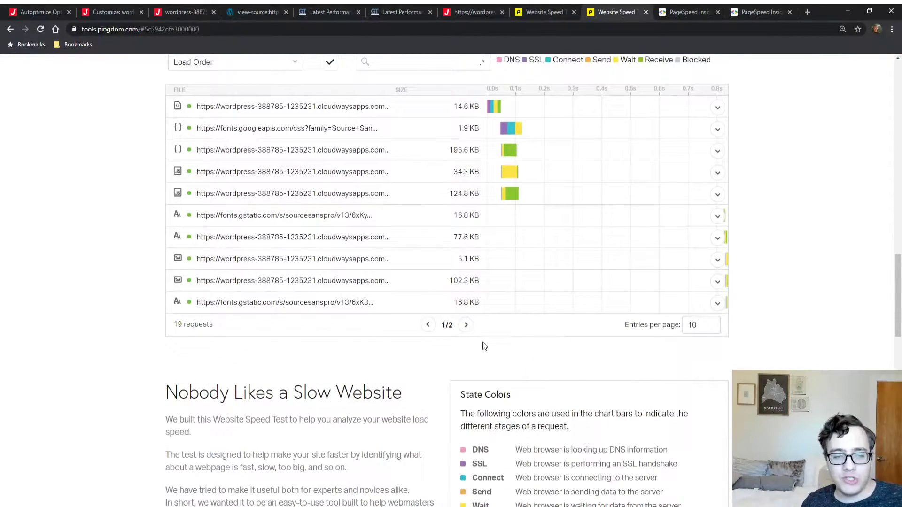
pyautogui.click(466, 325)
pyautogui.scroll(10, 137, 225)
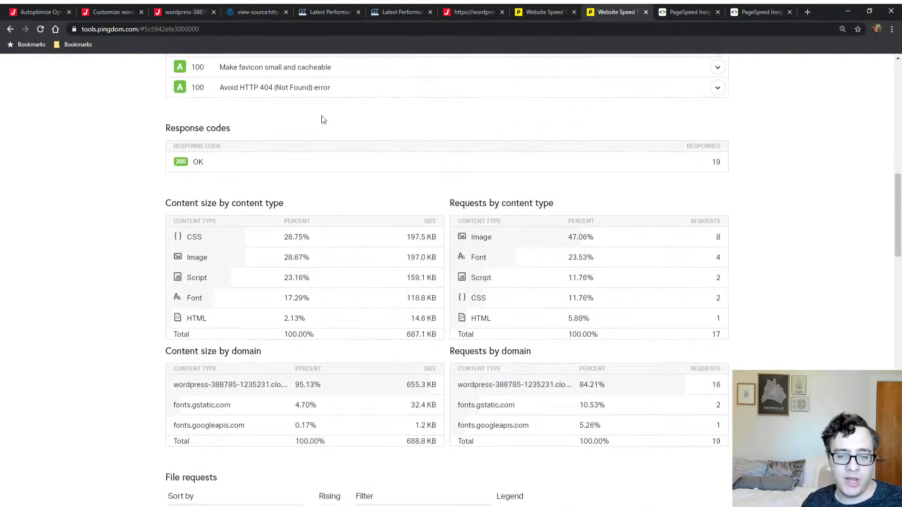
# Step: Compare the latest PageSpeed Insights mobile score of 72 with the other report's mobile score
pyautogui.click(762, 5)
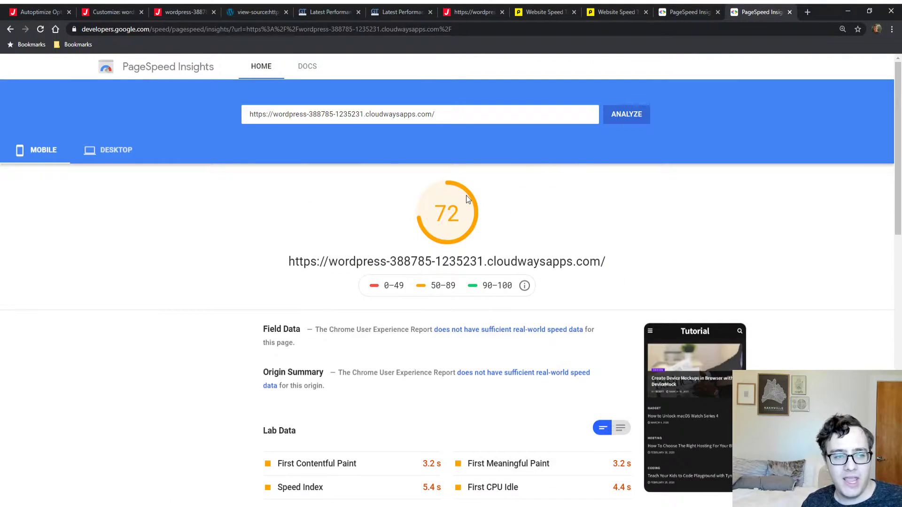
pyautogui.scroll(-5, 450, 201)
pyautogui.scroll(7, 411, 179)
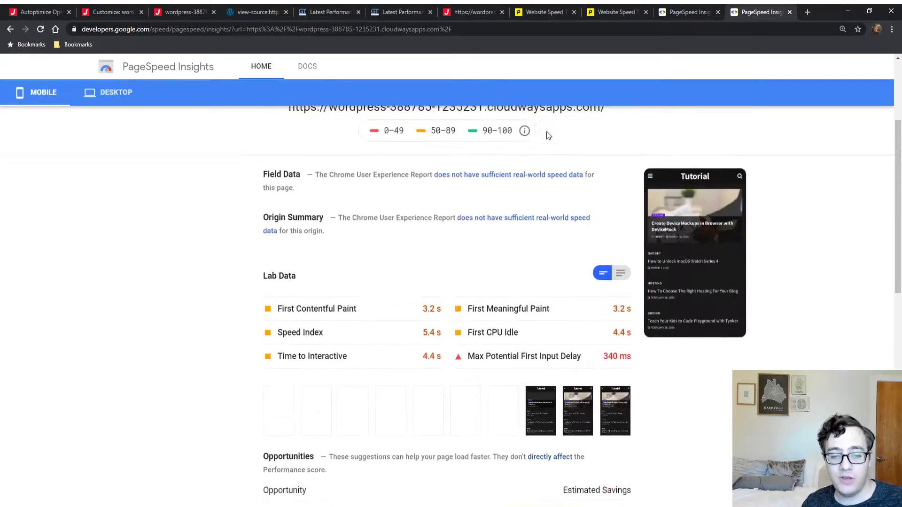
pyautogui.click(692, 5)
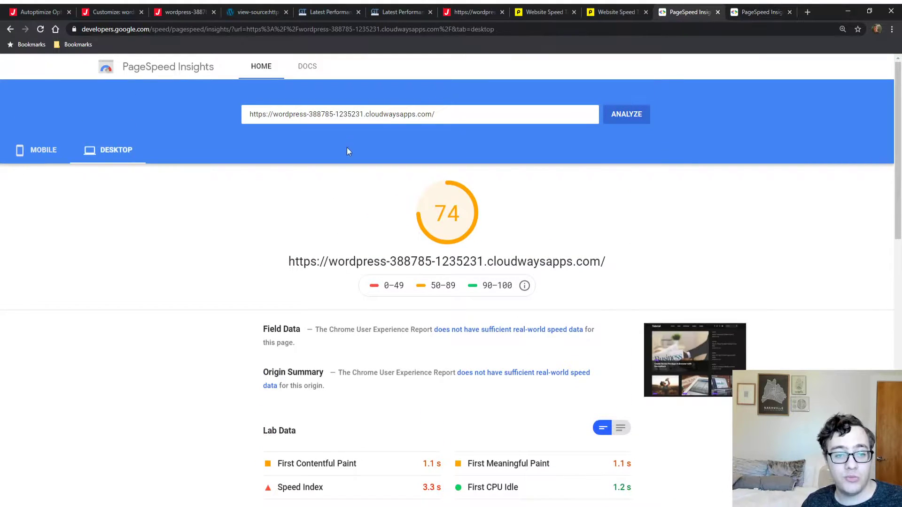
pyautogui.click(55, 150)
pyautogui.click(751, 12)
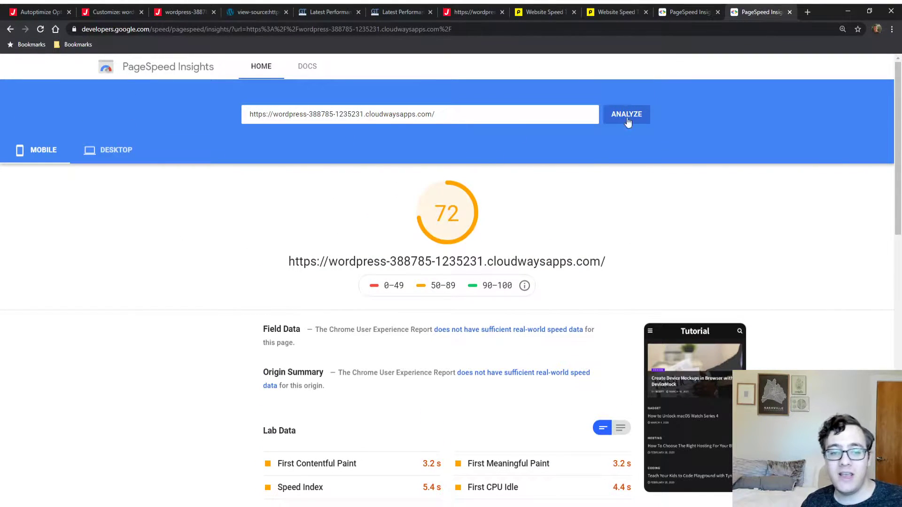
pyautogui.scroll(-8, 230, 296)
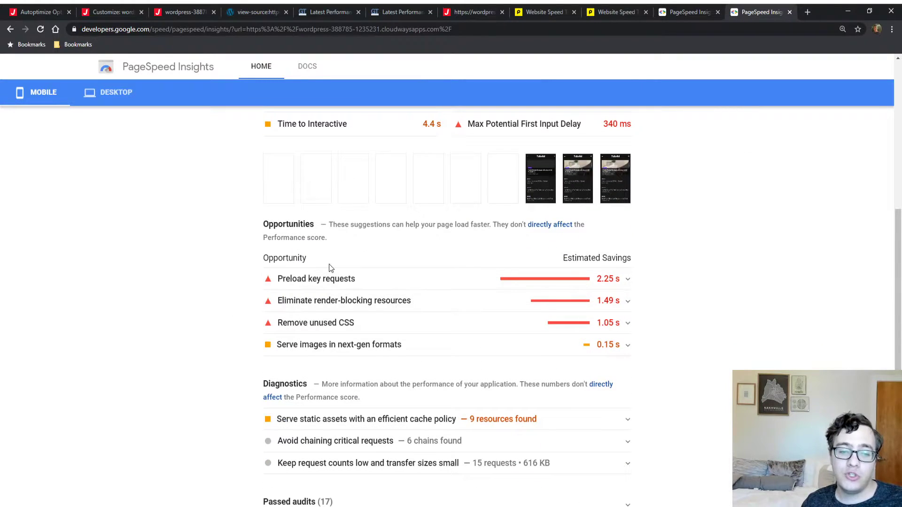
# Step: Inspect the Preload key requests, Eliminate render-blocking resources and next-gen image formats opportunities
pyautogui.click(327, 277)
pyautogui.click(322, 277)
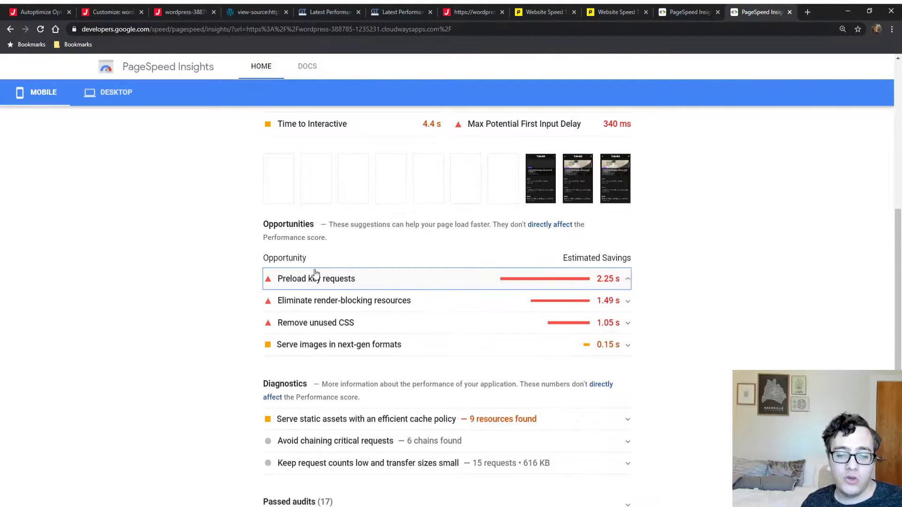
pyautogui.click(342, 303)
pyautogui.scroll(-4, 342, 291)
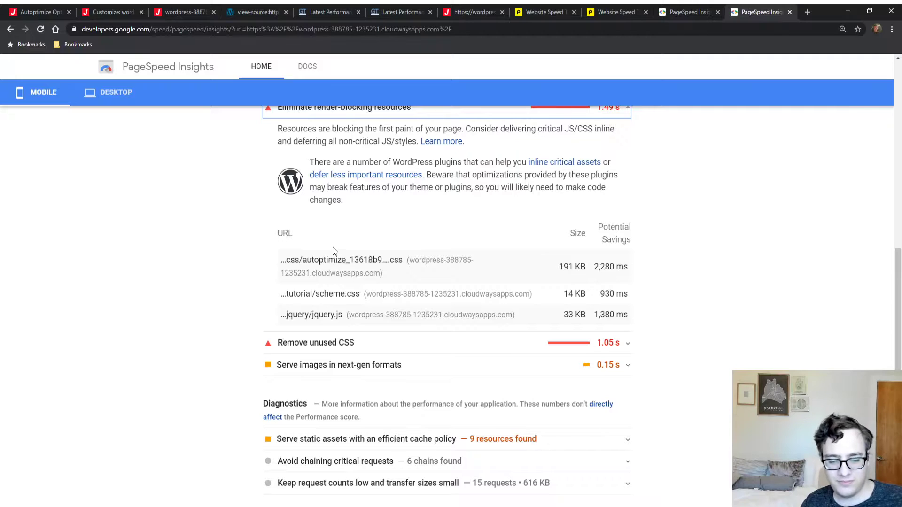
pyautogui.scroll(-3, 350, 262)
pyautogui.click(380, 222)
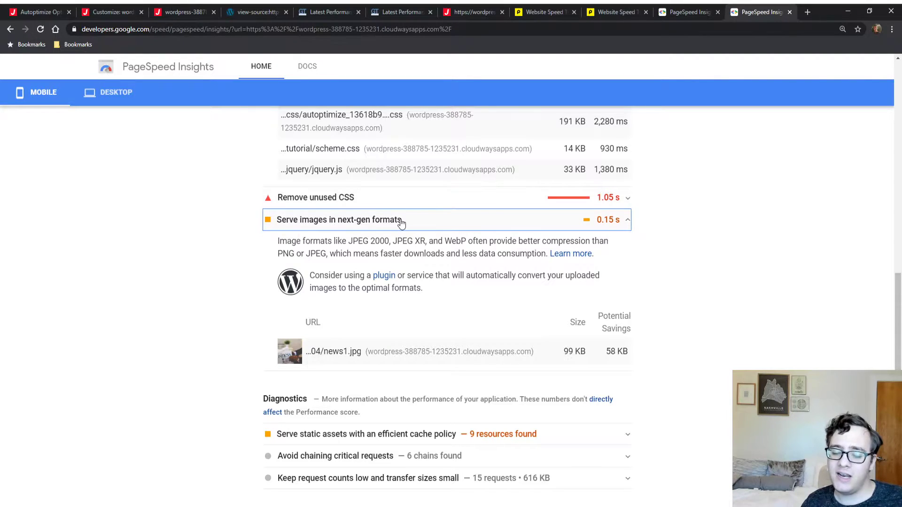
pyautogui.click(398, 221)
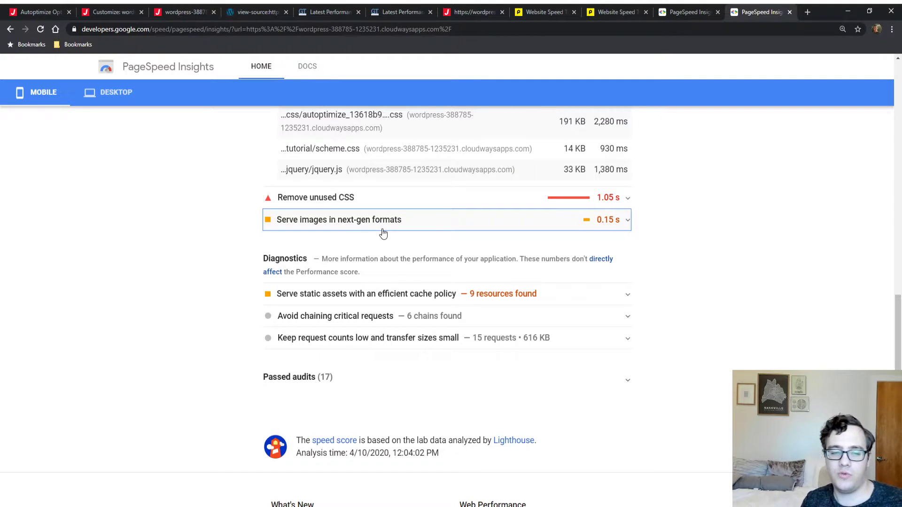
# Step: Check which stylesheet carries unused CSS, then view the desktop score of 91
pyautogui.click(364, 206)
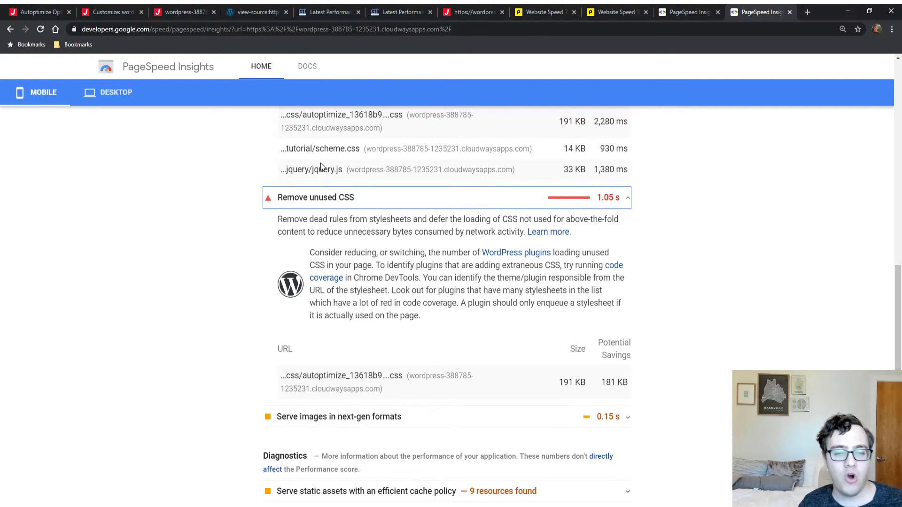
pyautogui.scroll(15, 215, 145)
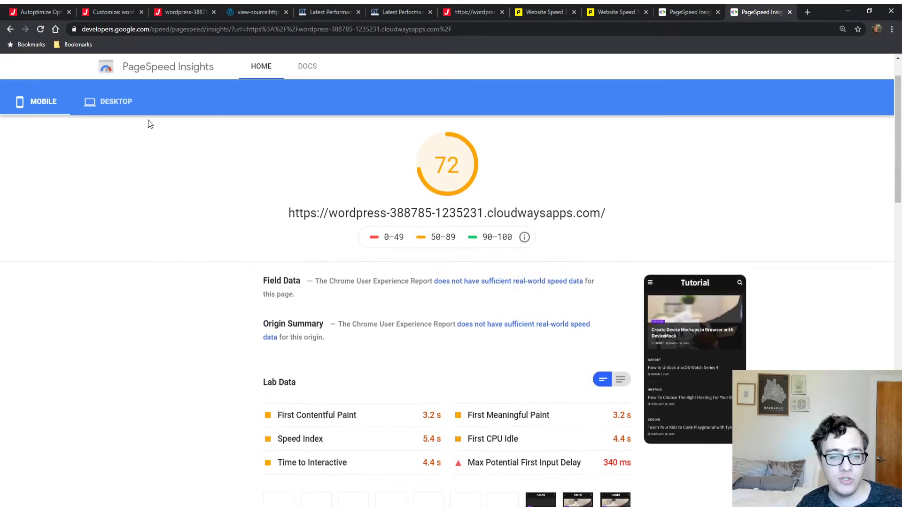
pyautogui.scroll(1, 149, 123)
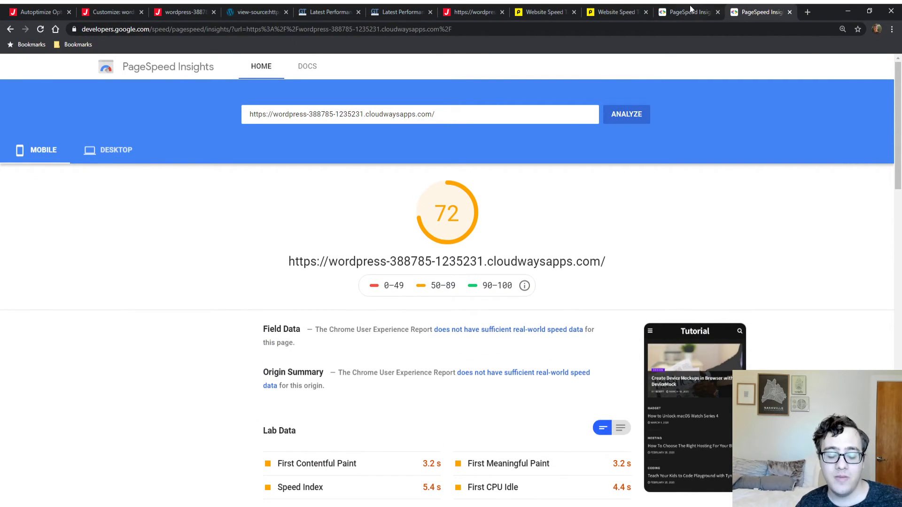
pyautogui.click(108, 151)
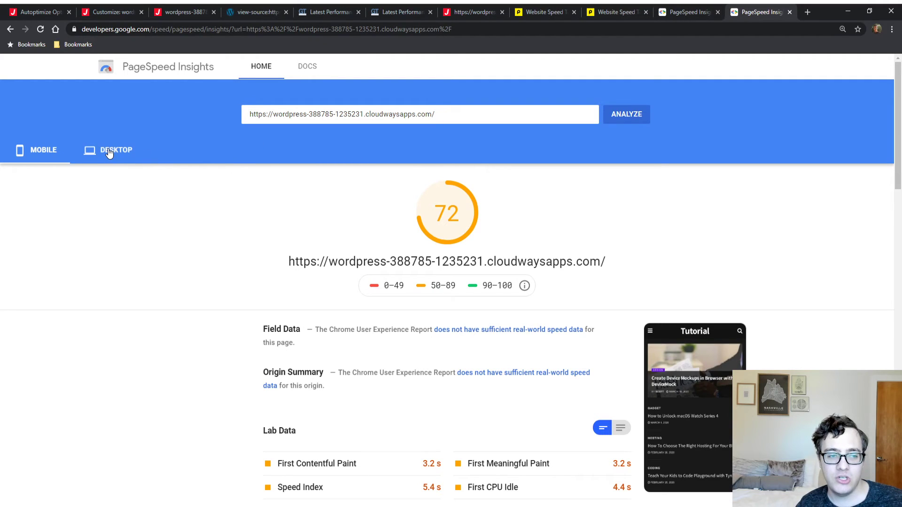
# Step: Switch from the new 96%/89% GTmetrix report to the earlier 92%/82%, 3.4 s, 39-request report
pyautogui.click(406, 6)
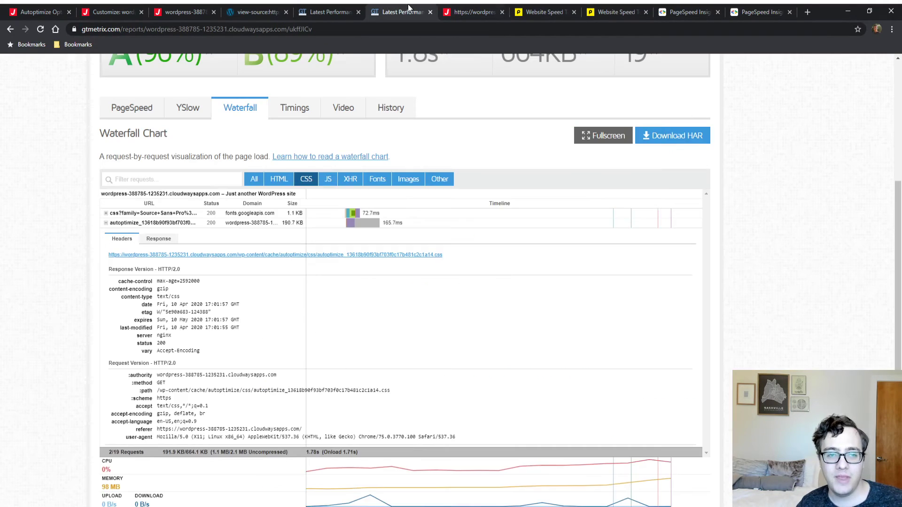
pyautogui.click(361, 4)
pyautogui.click(375, 4)
pyautogui.press('Home')
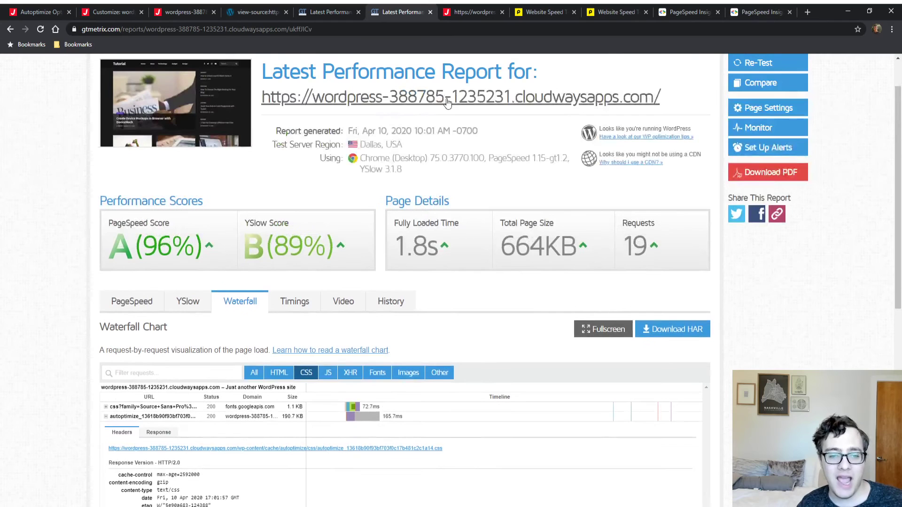
pyautogui.click(326, 5)
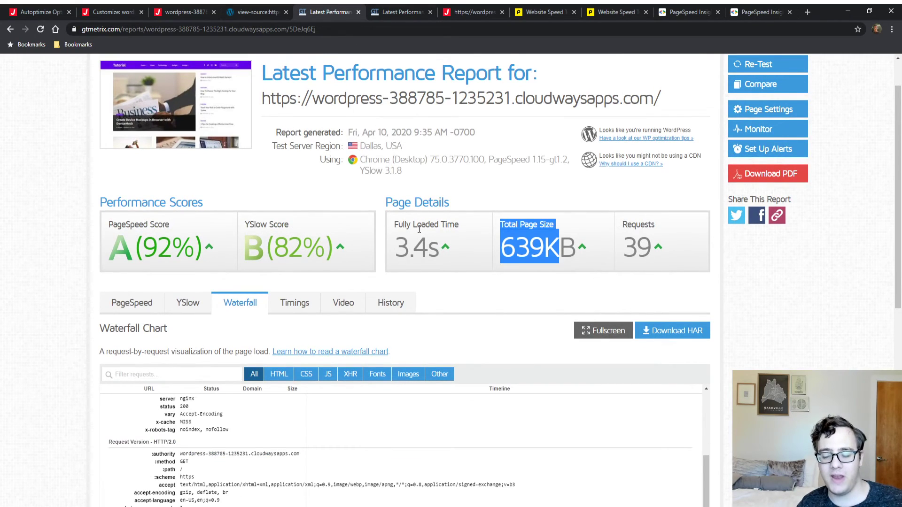